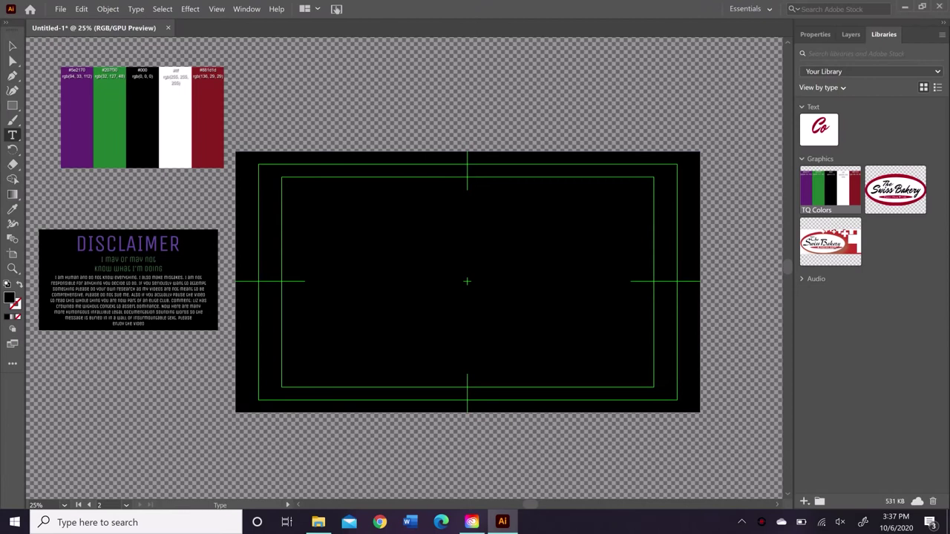
Add a point text line reading "Disclamer" in the upper part of the black artboard.
click(310, 216)
click(12, 46)
drag(326, 216, 526, 265)
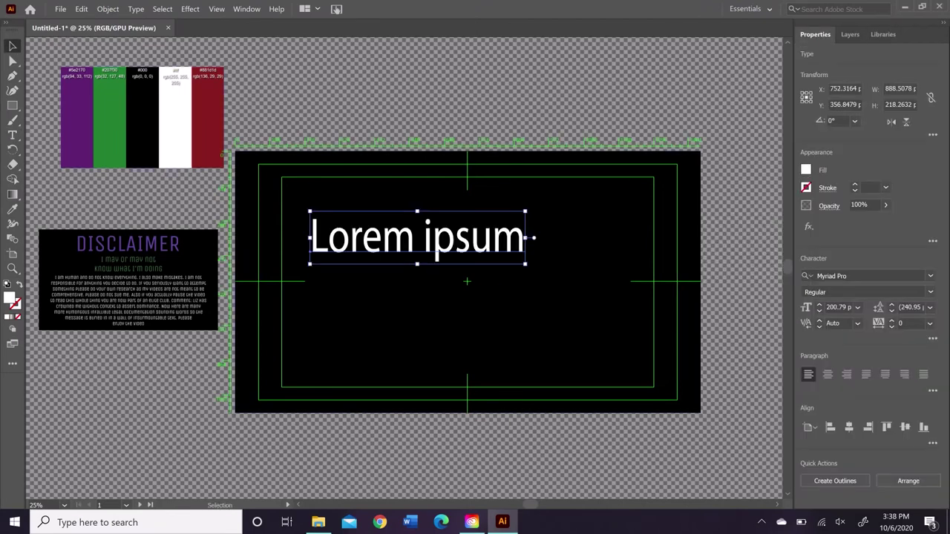
key(BackSpace)
key(BackSpace)
key(BackSpace)
key(BackSpace)
key(BackSpace)
key(BackSpace)
key(BackSpace)
key(BackSpace)
key(BackSpace)
key(BackSpace)
key(BackSpace)
text(Disclamer)
key(Escape)
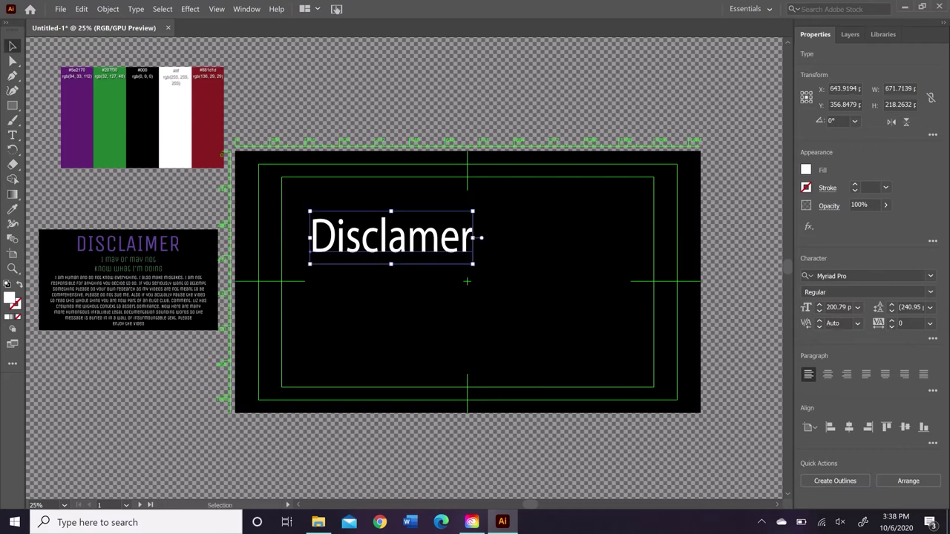
Duplicate the "Disclamer" text and place the copy just below the original.
right_click(426, 238)
click(401, 312)
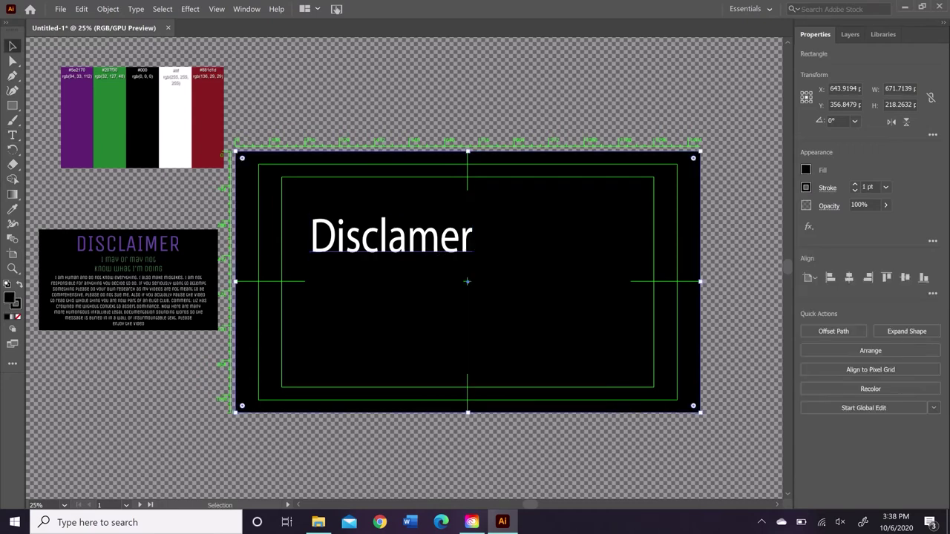
click(434, 234)
key(ctrl+c)
key(ctrl+v)
drag(447, 268, 475, 288)
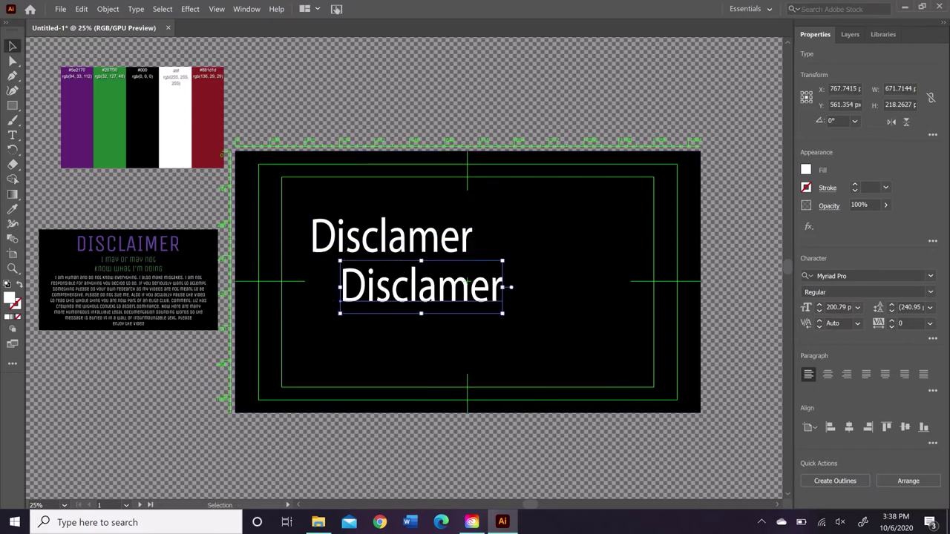
Replace the copy's text with "I may or may not know what im doing", breaking the line before "know".
key(Return)
text(I may or may not know)
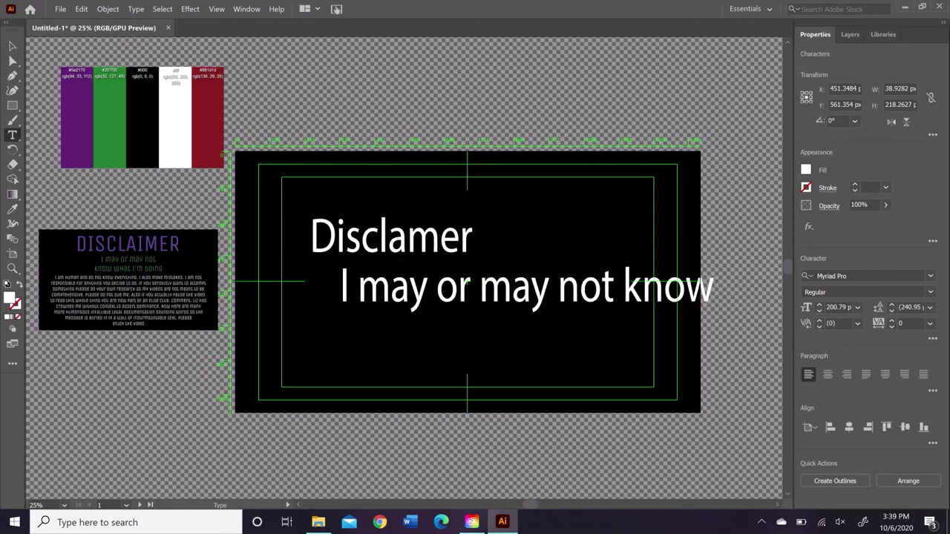
click(625, 287)
key(Return)
click(445, 348)
text(what im doing)
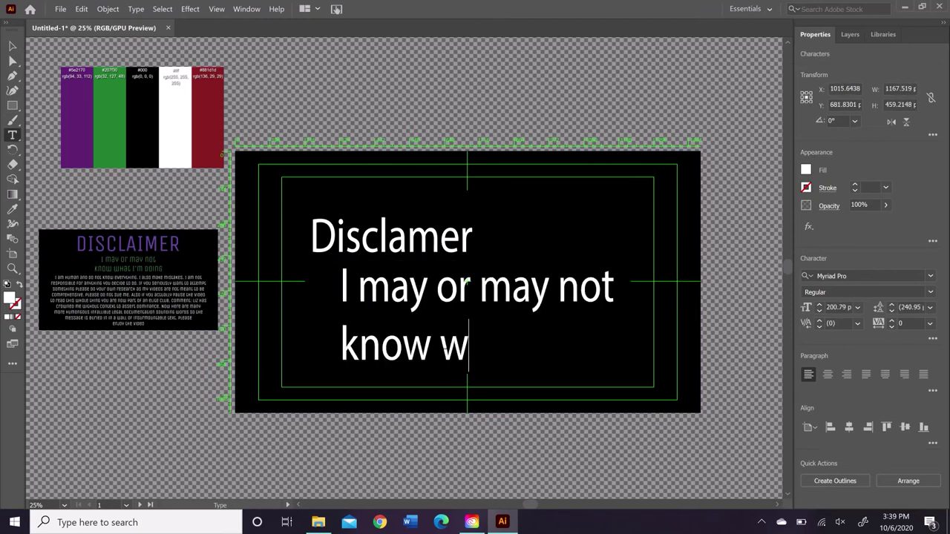
Correct "im" to "I'm" in the second line of the subtitle text.
key(Left)
key(Left)
key(Left)
key(Left)
key(Left)
key(Left)
key(Left)
key(BackSpace)
text(I')
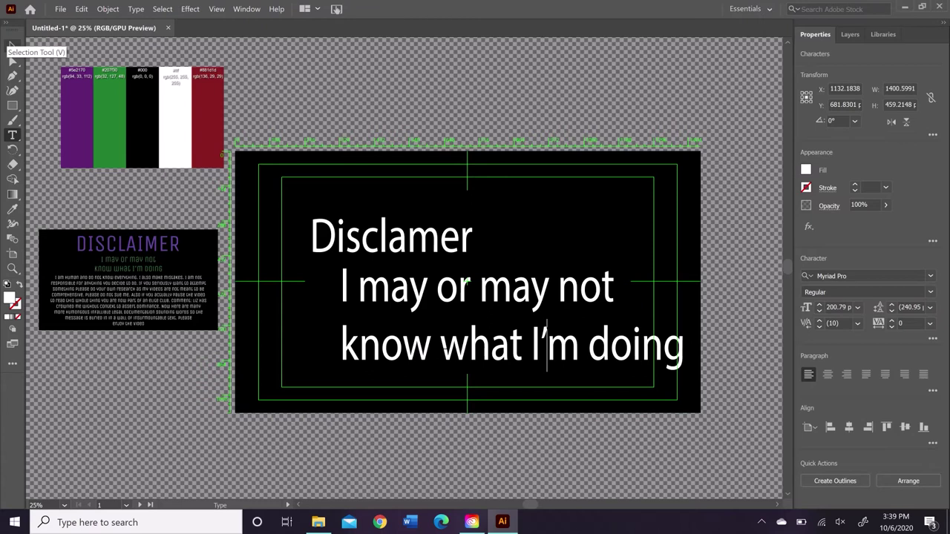
Center-align the two-line subtitle and move the "Disclamer" title to the top center of the inner safe area.
click(12, 45)
drag(585, 296, 549, 274)
click(827, 375)
drag(326, 269, 444, 264)
click(454, 202)
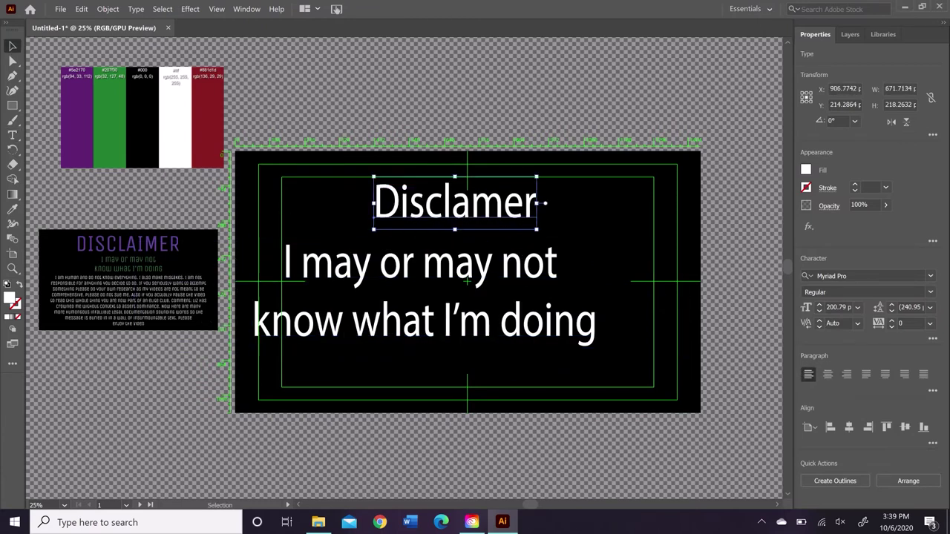
Center-align the title's paragraph, then shrink the two-line subtitle and center it beneath the title.
click(827, 375)
drag(374, 202, 454, 203)
drag(310, 261, 356, 265)
drag(298, 241, 359, 260)
Select the title's text and browse the installed fonts filtered to the decorative classification.
double_click(460, 204)
double_click(455, 202)
click(930, 275)
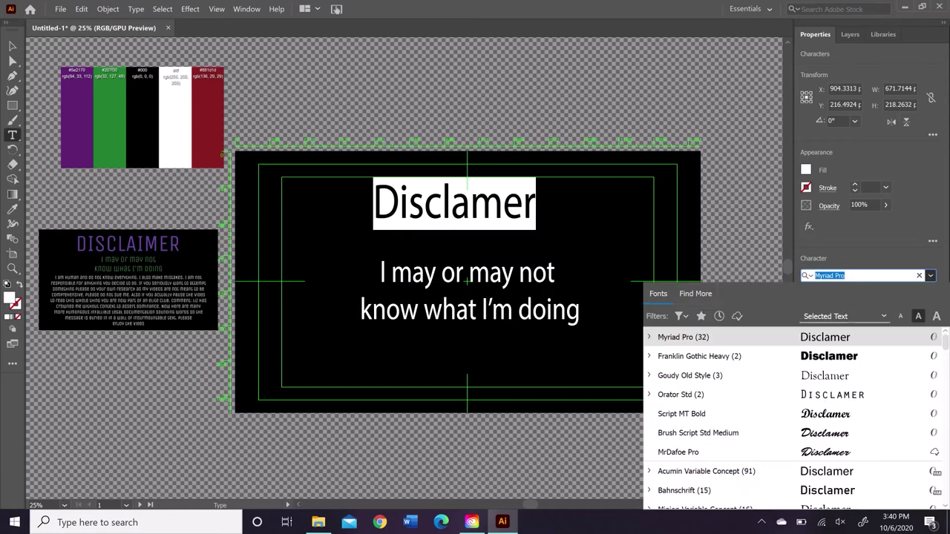
click(695, 294)
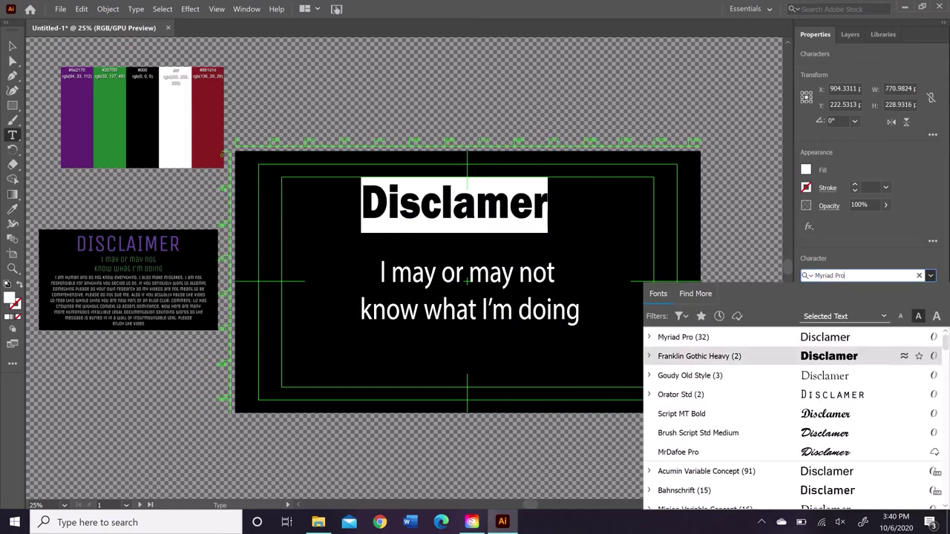
click(679, 316)
click(668, 166)
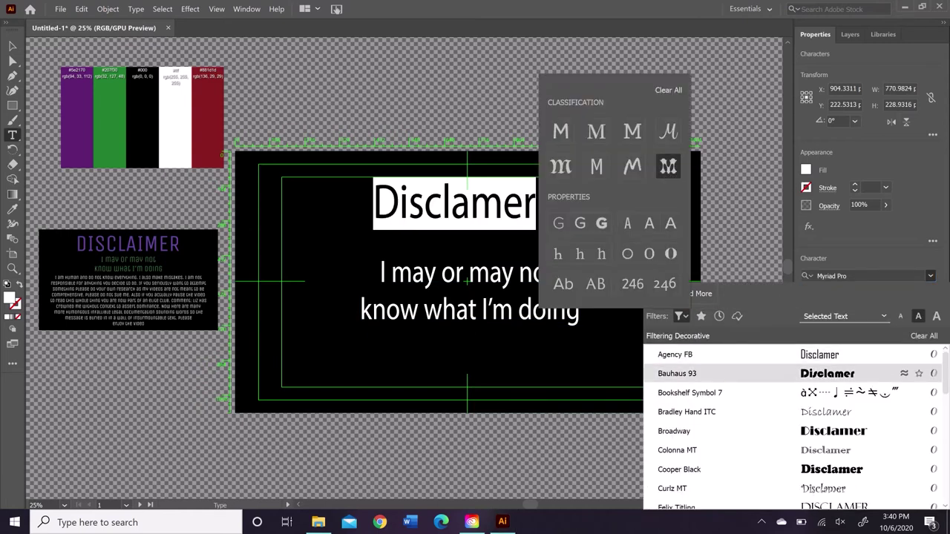
scroll(794, 427, down, 8)
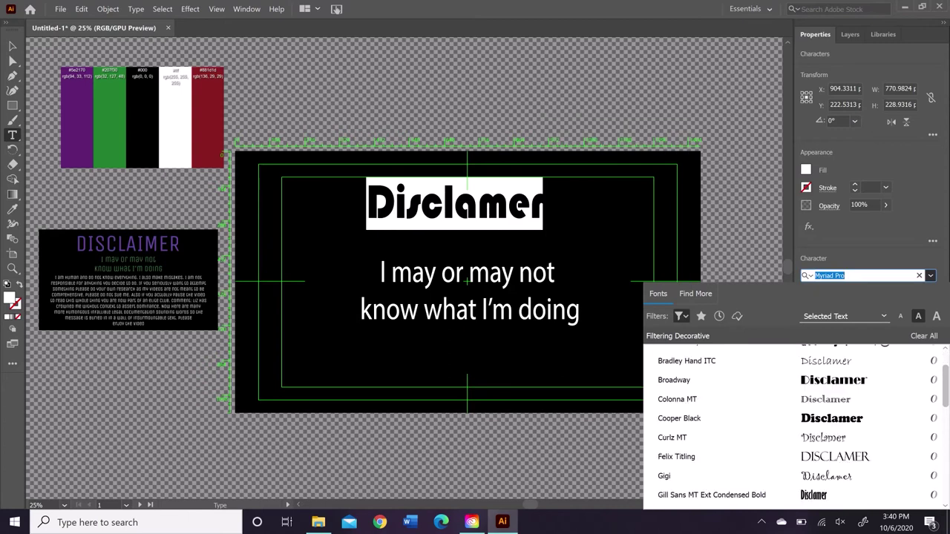
scroll(794, 427, up, 8)
Browse the decorative Adobe Fonts available online, previewing candidates on the "Disclamer" title.
click(696, 294)
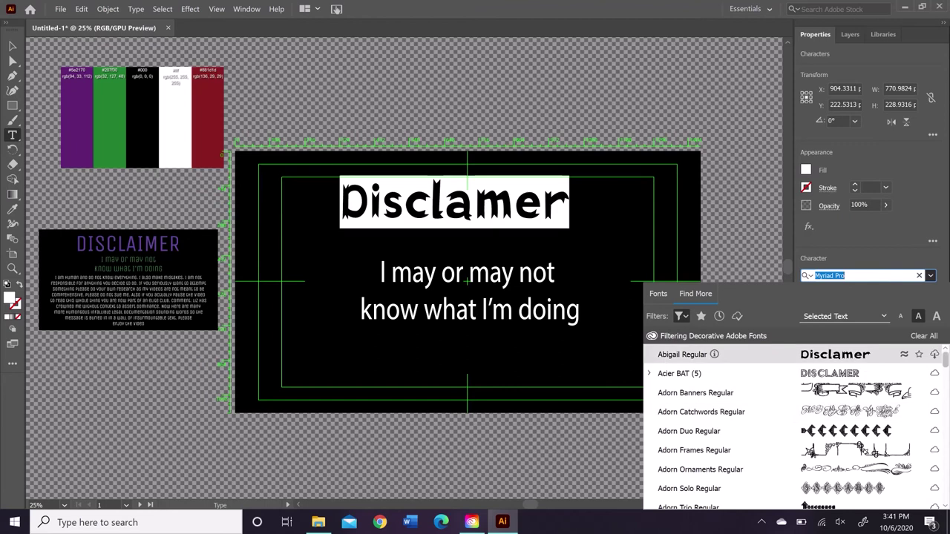
scroll(794, 427, down, 3)
scroll(794, 427, down, 6)
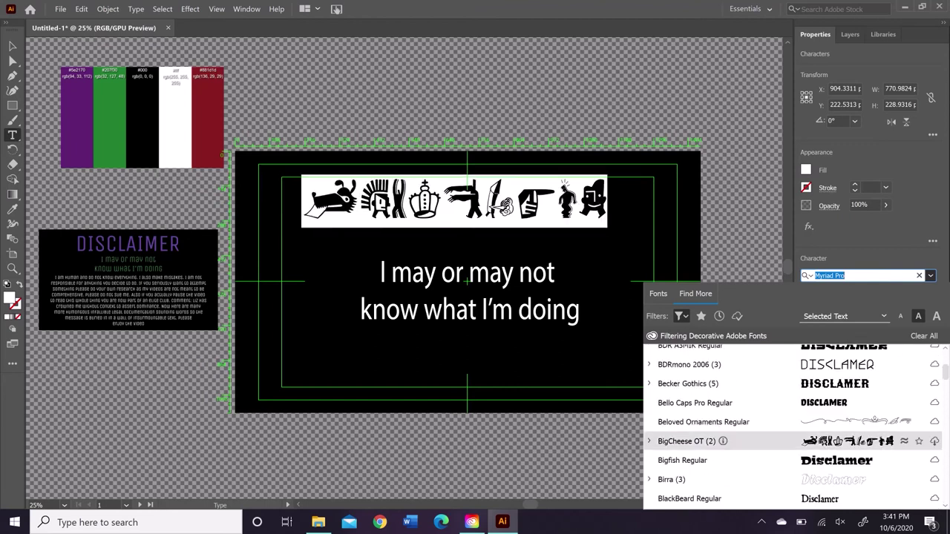
scroll(794, 426, down, 5)
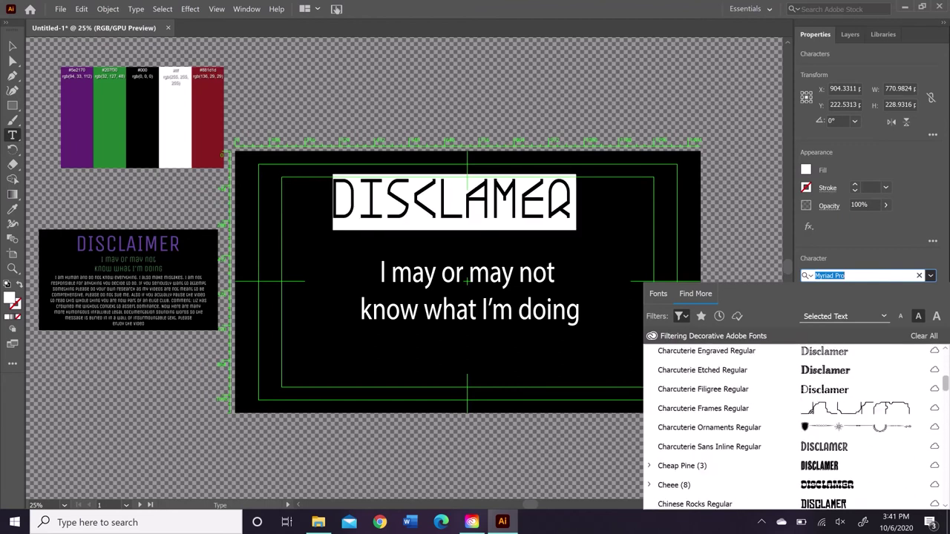
scroll(795, 426, down, 10)
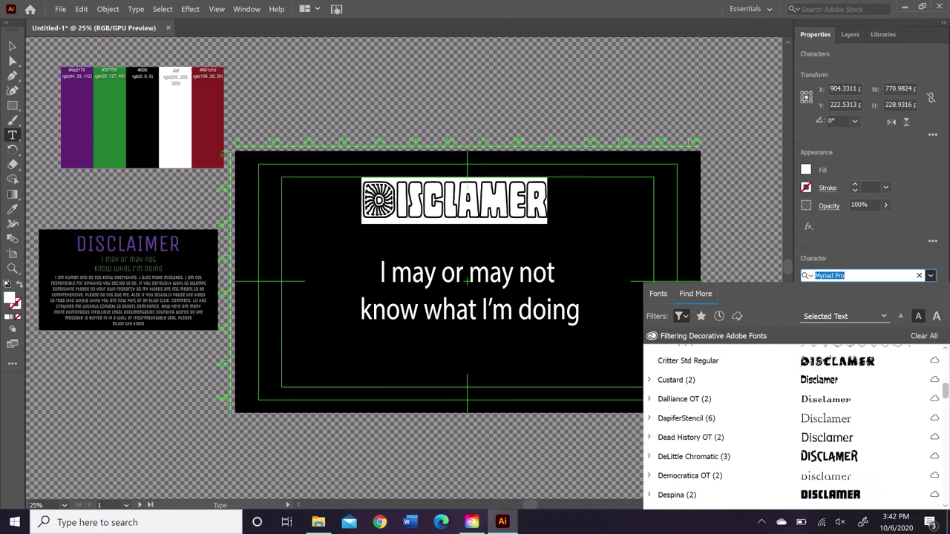
scroll(794, 416, down, 10)
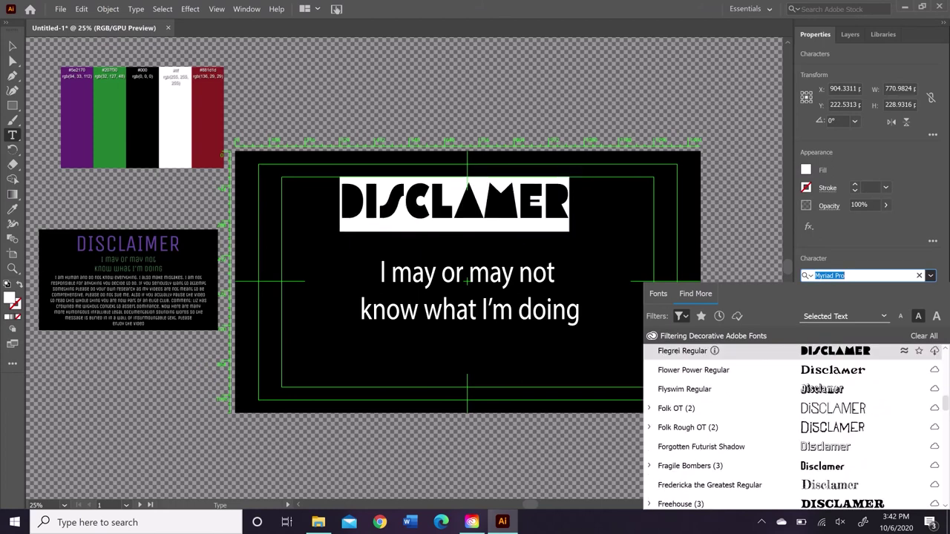
scroll(794, 427, down, 5)
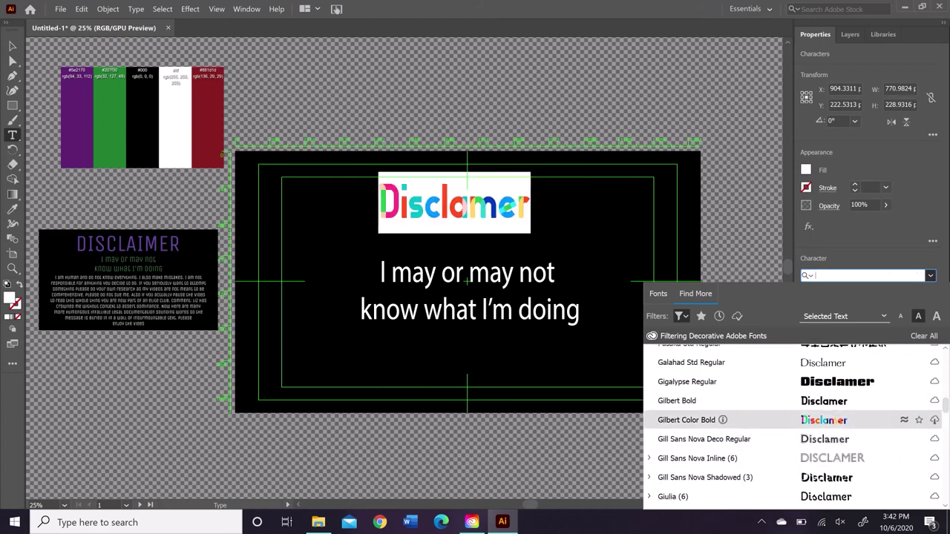
scroll(794, 371, down, 5)
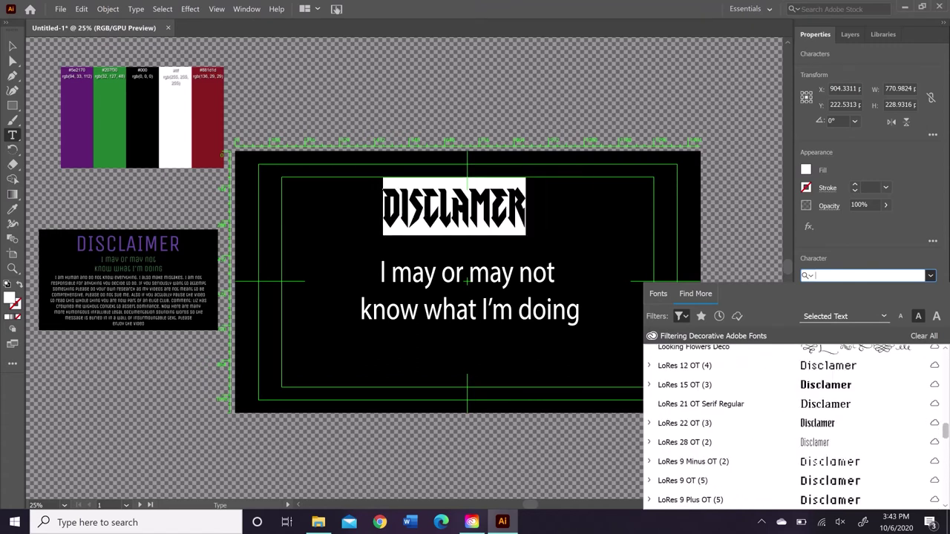
scroll(794, 474, up, 3)
scroll(794, 427, down, 5)
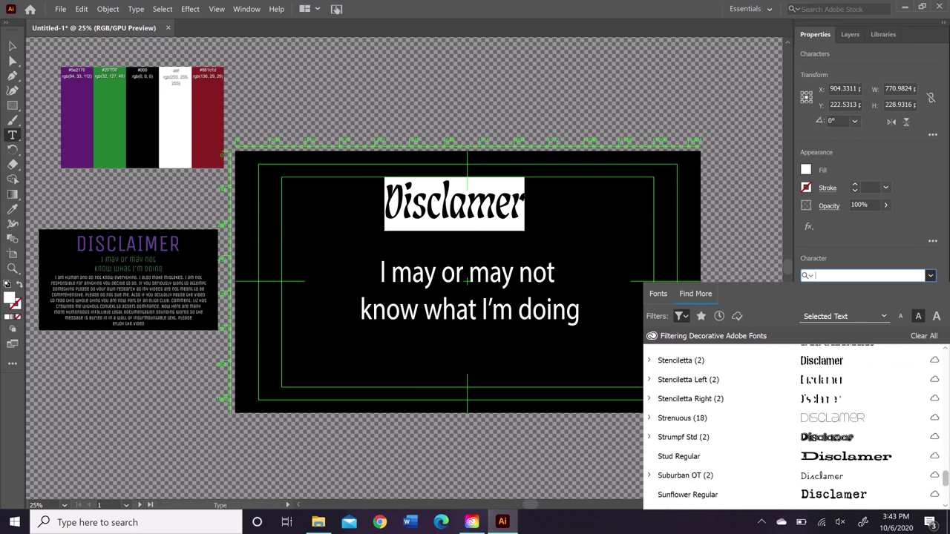
Reapply the decorative filter to the online Adobe Fonts list and check fonts similar to Adorn Solo Regular.
click(931, 275)
click(931, 275)
click(696, 294)
scroll(794, 427, down, 10)
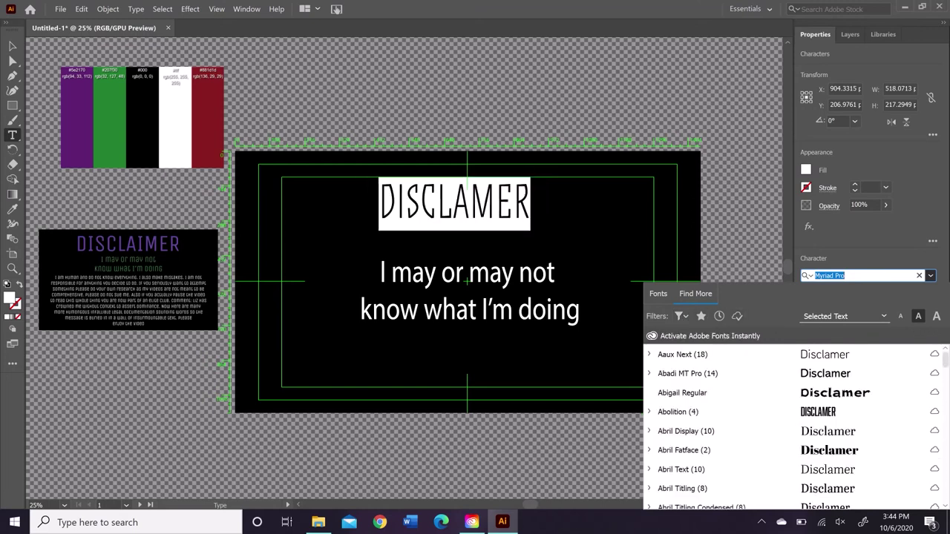
click(883, 316)
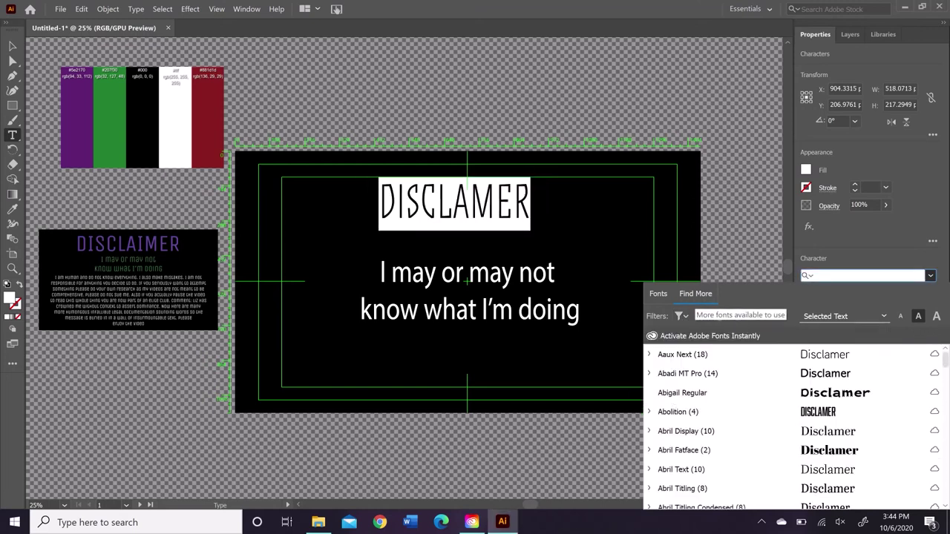
click(681, 316)
click(668, 167)
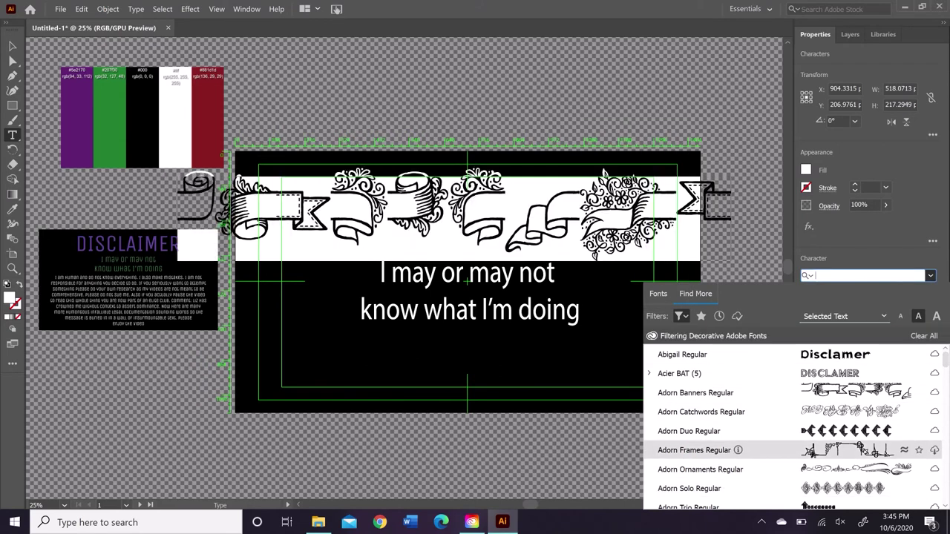
click(904, 489)
click(931, 336)
scroll(931, 392, down, 7)
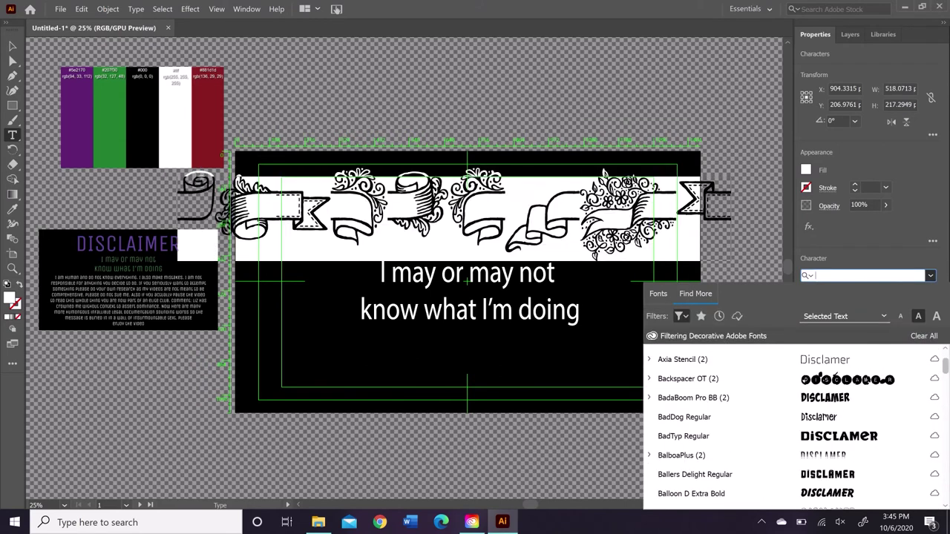
scroll(930, 393, up, 7)
Switch to Chrome, search for "old english font", and browse the decorative families on the Adobe Fonts site.
click(379, 521)
text(old english font)
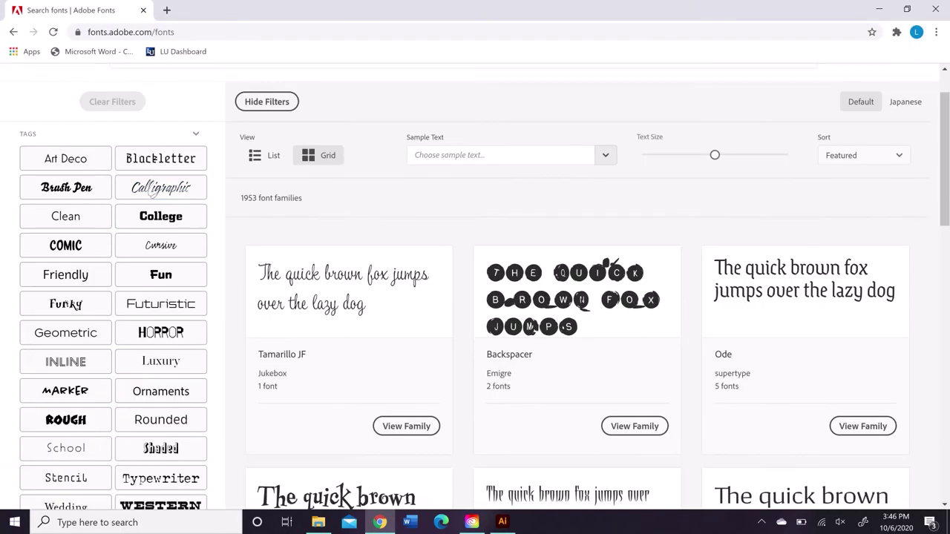
scroll(470, 297, down, 10)
click(23, 135)
scroll(415, 238, up, 11)
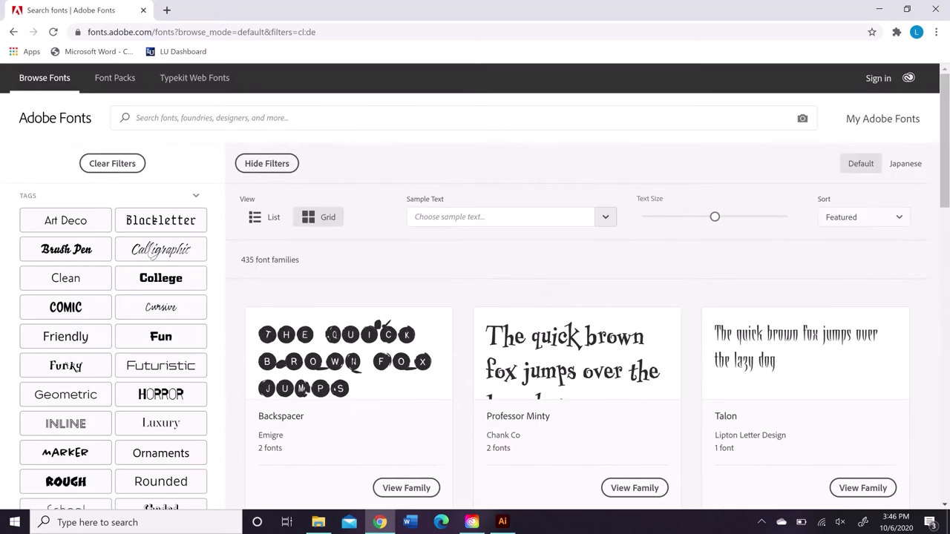
scroll(757, 304, down, 14)
scroll(779, 290, up, 14)
Search Adobe Fonts for "old englis" and inspect the English Grotesque family before returning to the font list.
click(297, 118)
text(old englis)
click(150, 161)
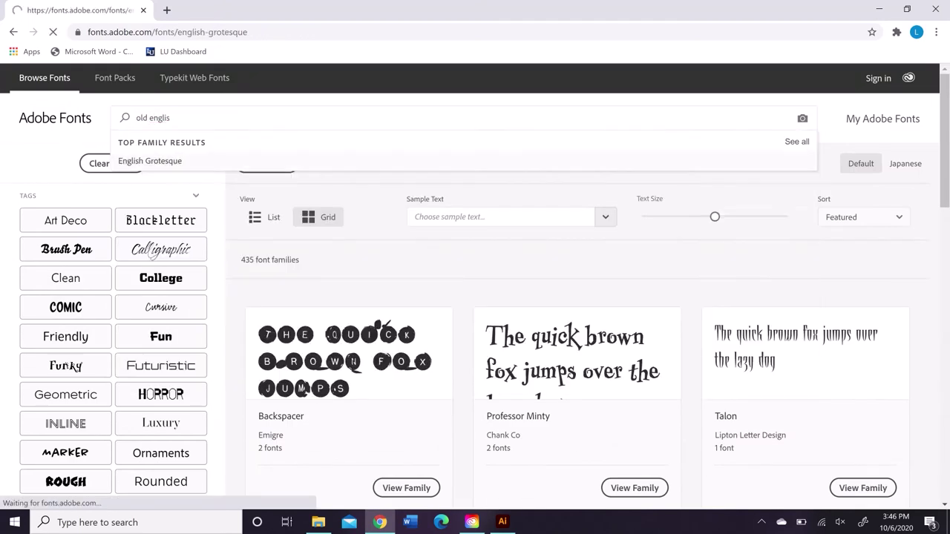
scroll(475, 297, down, 4)
scroll(475, 296, up, 1)
click(13, 32)
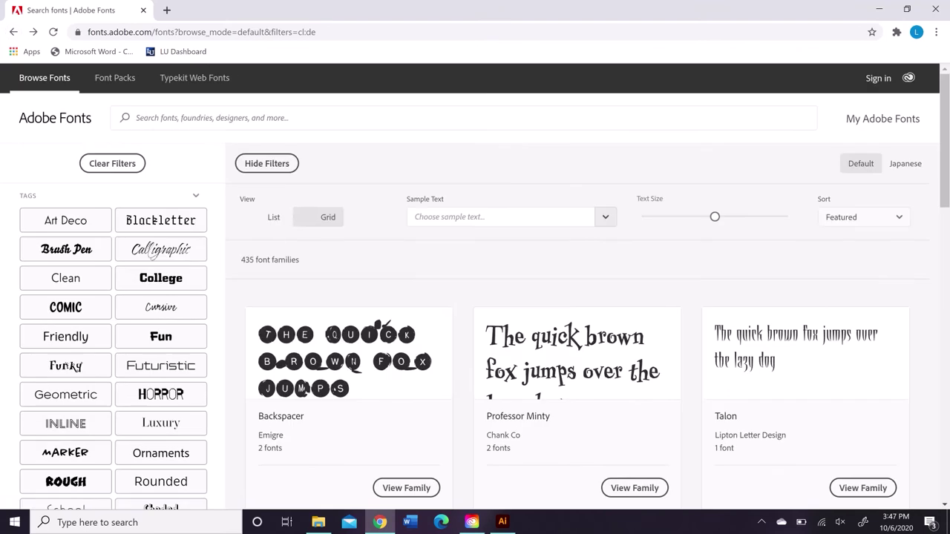
Search Adobe Fonts for "old", then browse the Old English category on 1001 Free Fonts instead.
click(297, 118)
text(old)
click(13, 32)
scroll(475, 297, down, 5)
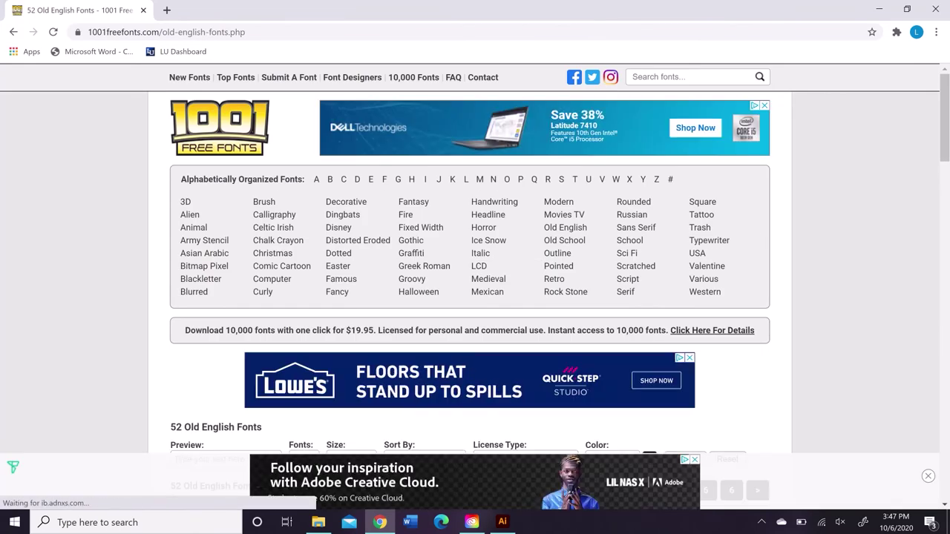
scroll(475, 260, down, 15)
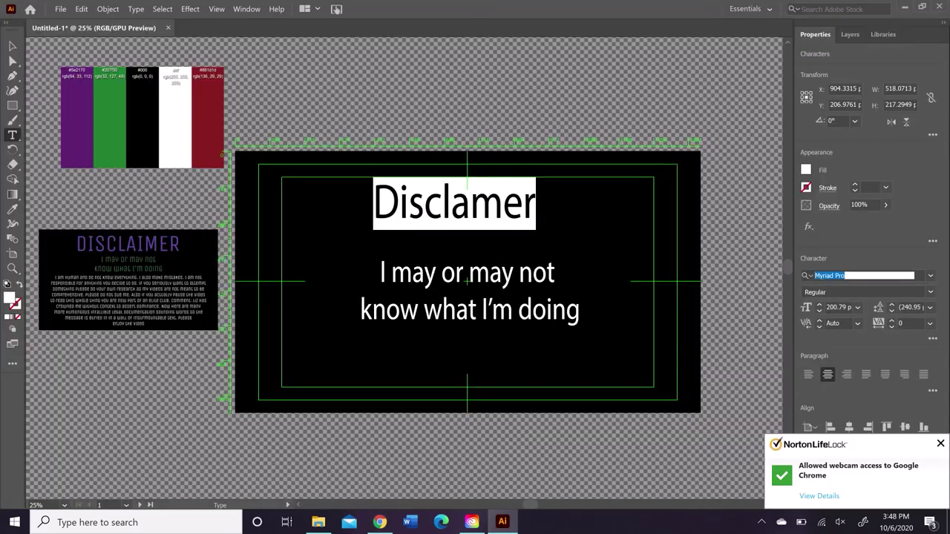
Search Illustrator's fonts for "can", then check the Old English samples on 1001 Free Fonts again.
text(an)
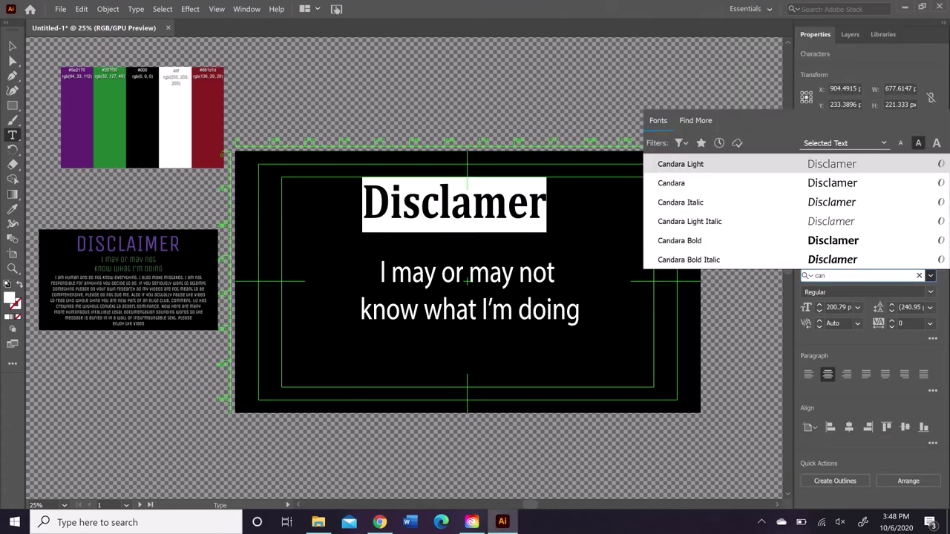
click(379, 522)
scroll(475, 297, down, 5)
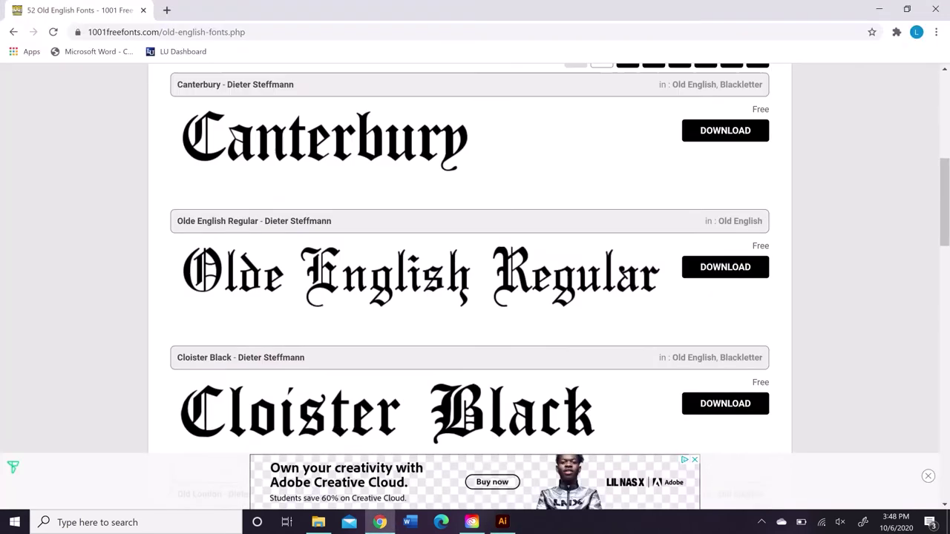
Switch back to Illustrator and set the "Disclamer" title's font to Old English Text MT.
click(502, 521)
click(864, 276)
text(old)
key(Return)
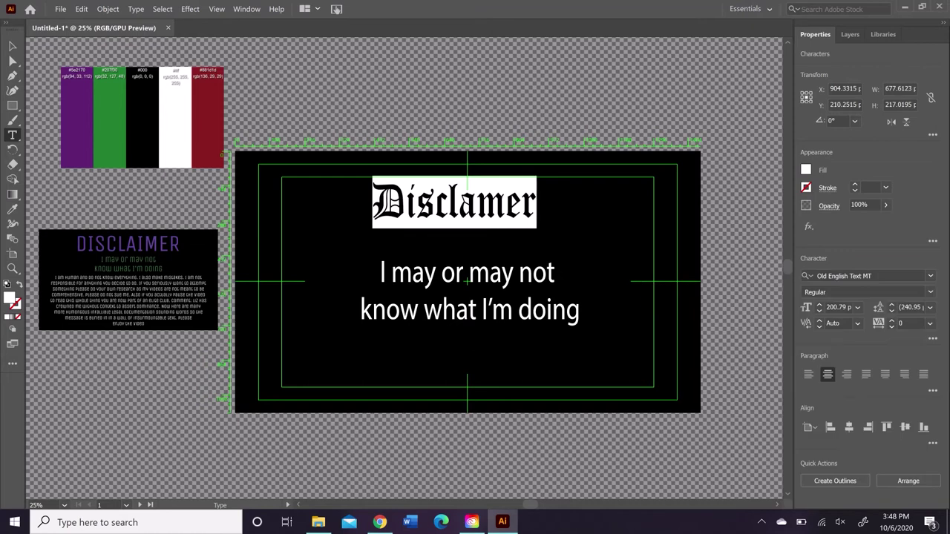
Filter the font list to those similar to Old English Text MT and preview them on the subtitle text.
click(931, 276)
click(904, 339)
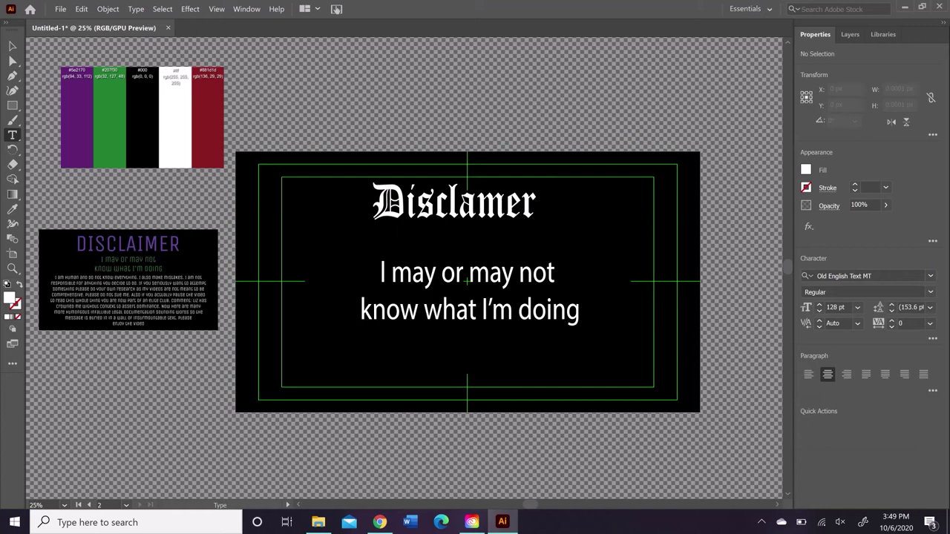
click(512, 306)
key(ctrl+a)
click(930, 276)
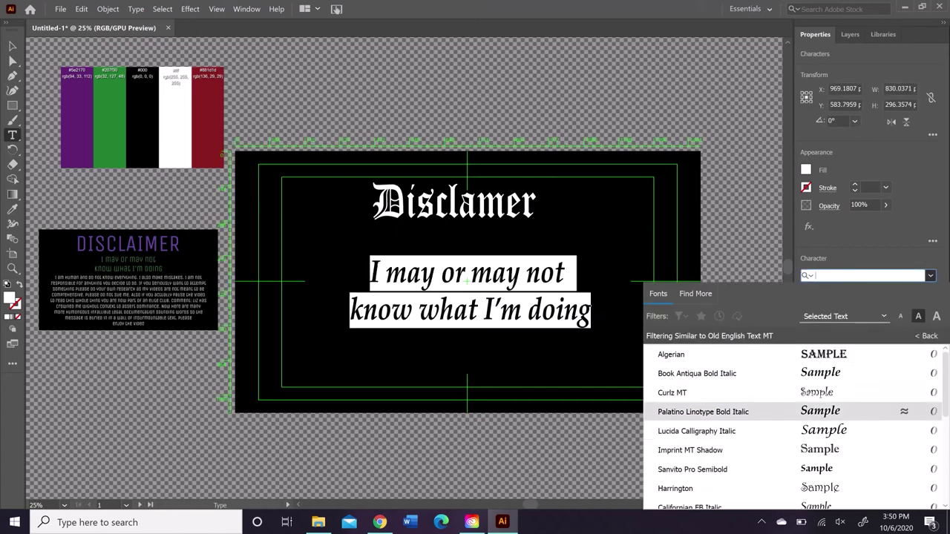
scroll(816, 469, down, 5)
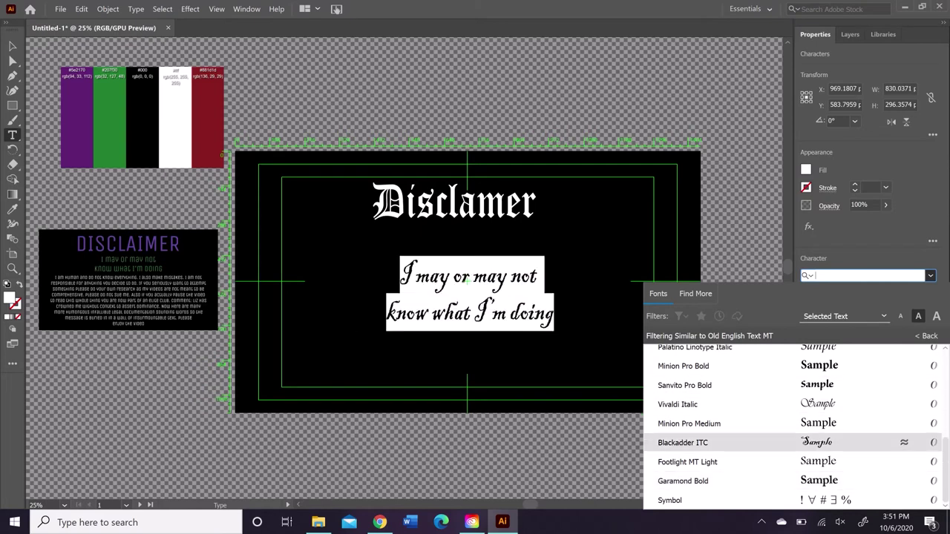
scroll(742, 385, up, 1)
scroll(742, 393, up, 3)
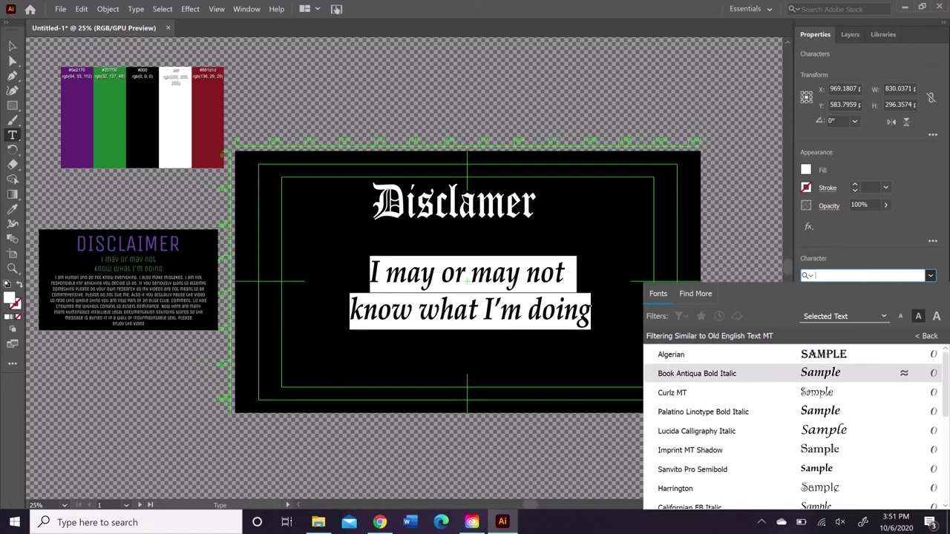
scroll(742, 408, down, 3)
key(Down)
key(Up)
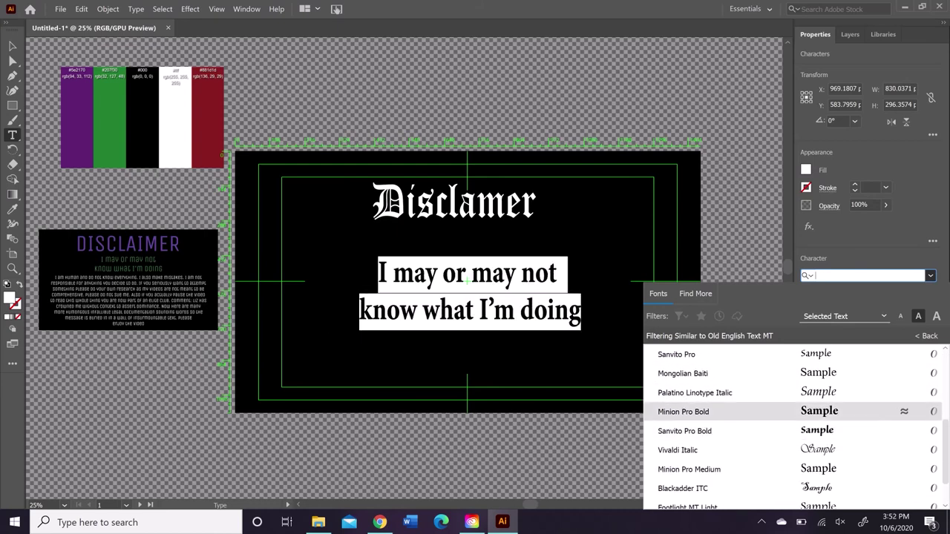
key(Up)
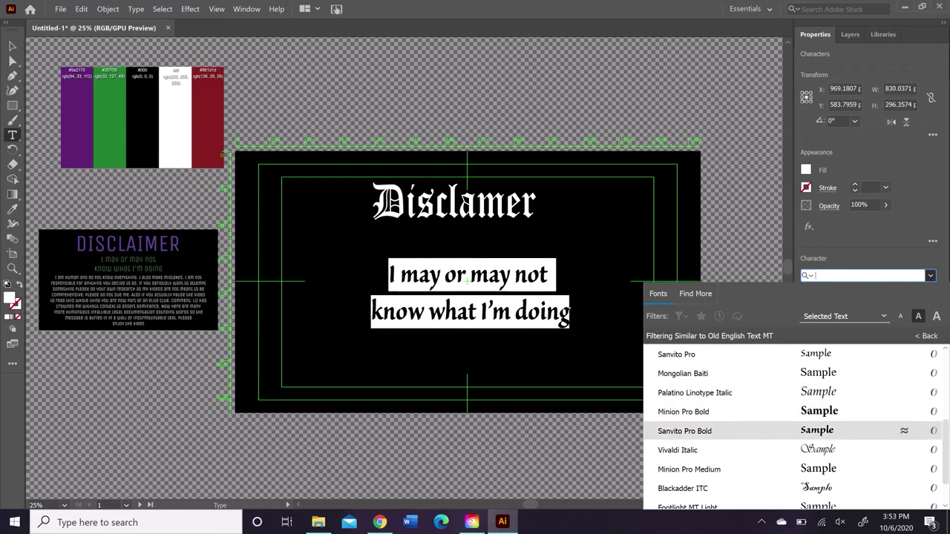
Compare the similar fonts on the subtitle and set its font to Minion Pro Bold.
scroll(793, 431, down, 1)
scroll(793, 427, up, 4)
key(Down)
key(Down)
key(Down)
key(Down)
key(Down)
key(Down)
key(Down)
key(Down)
key(Down)
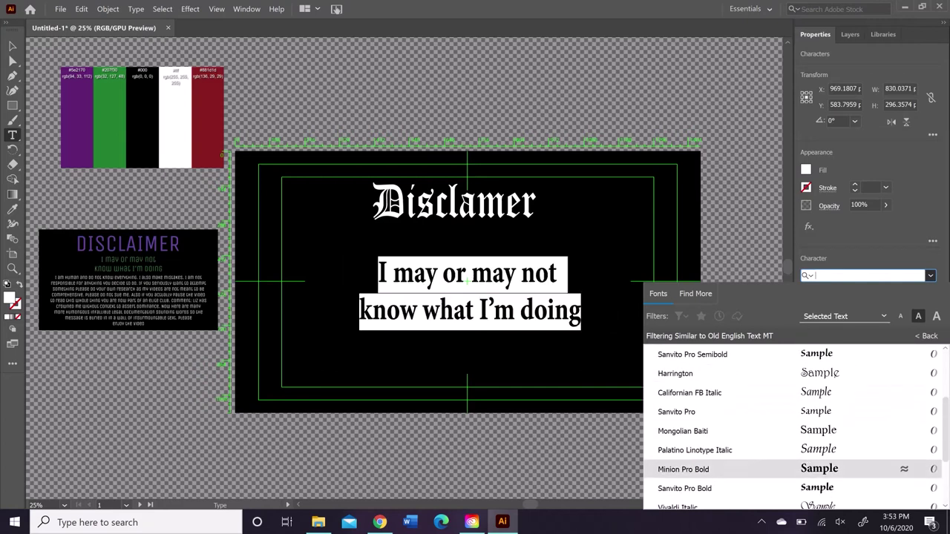
key(Up)
key(Up)
key(Up)
key(Up)
key(Up)
key(Down)
key(Down)
key(Down)
key(Down)
key(Down)
key(Down)
key(Down)
key(Down)
key(Down)
key(Down)
key(Down)
key(Down)
key(Up)
key(Up)
key(Up)
key(Up)
key(Up)
key(Up)
key(Up)
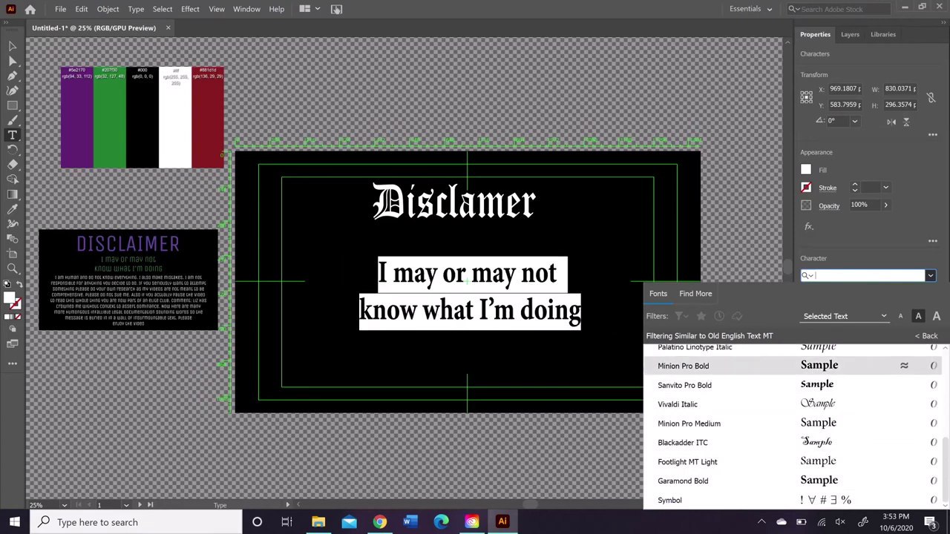
key(Return)
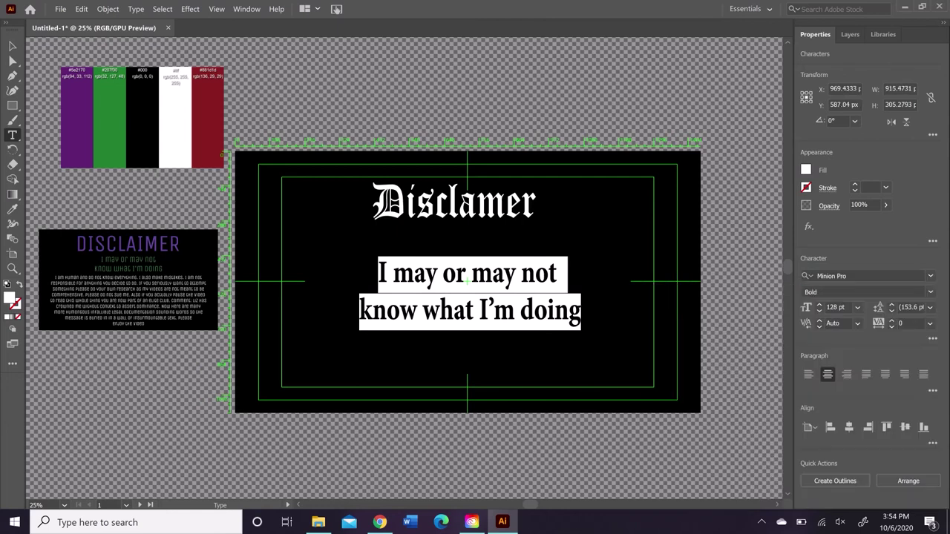
Set the subtitle's "I" and the initial "m" of the first "may" to Old English Text MT.
click(515, 275)
drag(377, 274, 391, 274)
click(864, 275)
text(o)
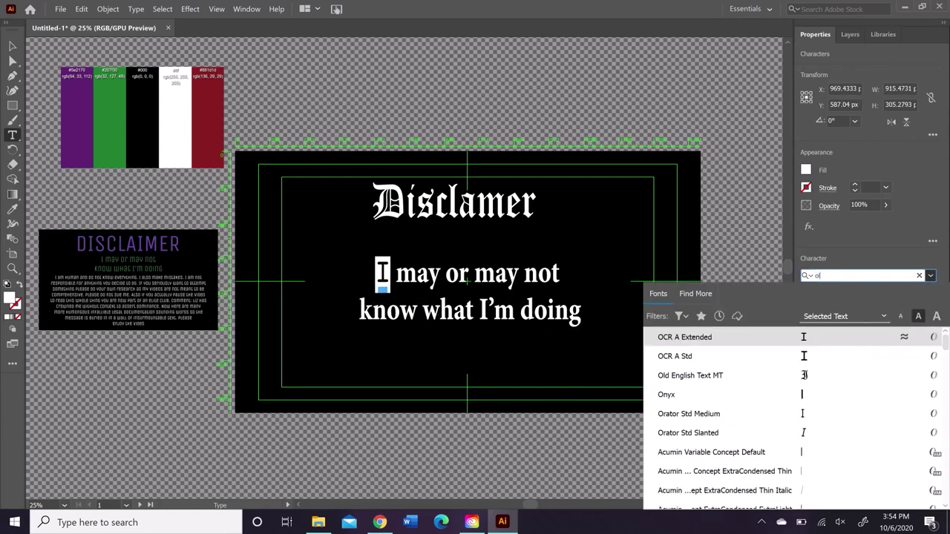
key(Escape)
key(shift+Right)
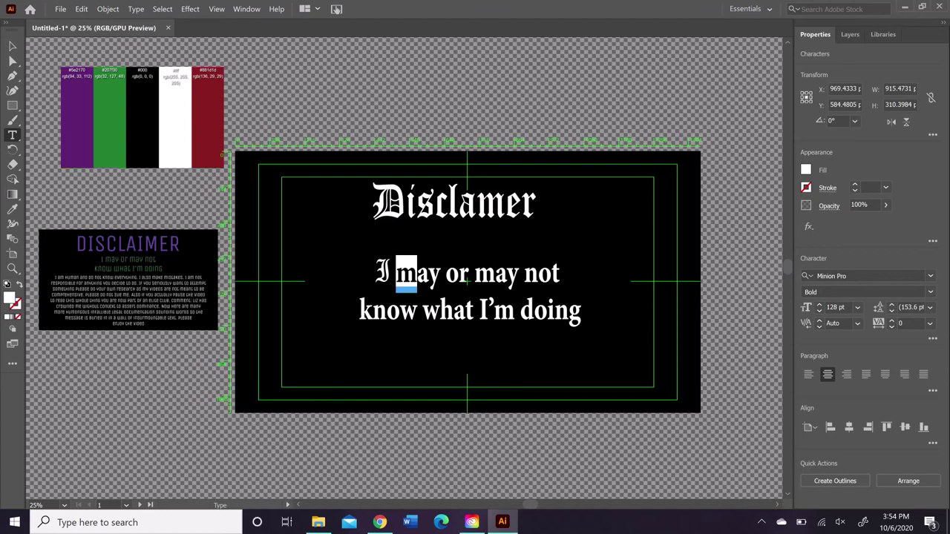
click(865, 276)
text(ol)
key(Return)
Set the initial letters of "or", the second "may", "not" and "know" to Old English Text MT.
drag(445, 275, 535, 275)
click(930, 275)
click(691, 337)
click(930, 275)
click(690, 337)
click(930, 276)
key(Escape)
key(ctrl+Right)
key(shift+Right)
key(ctrl+alt+shift+m)
key(Escape)
key(ctrl+Right)
key(shift+Right)
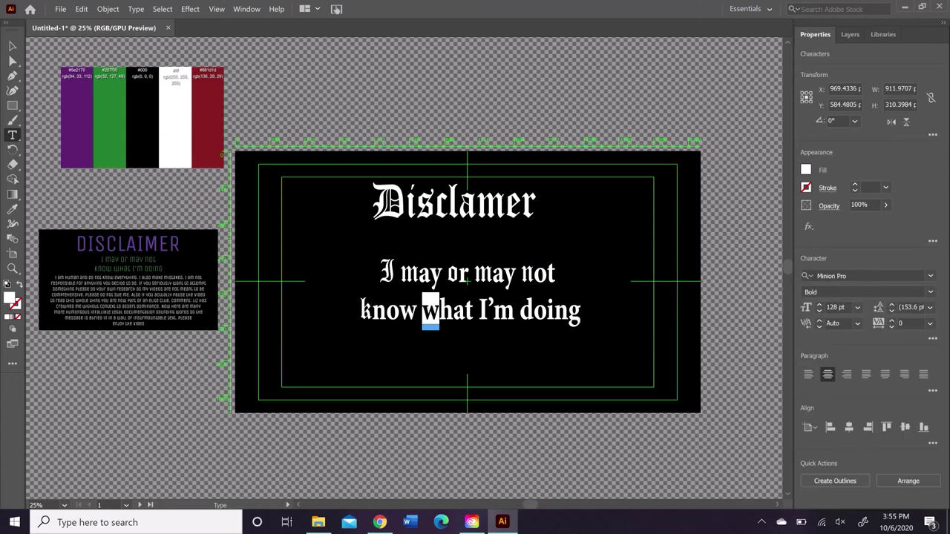
Capitalize the initial letters of both "may" words and of "know" in the subtitle, keeping "not" in lowercase.
click(420, 274)
key(BackSpace)
text(M)
click(498, 275)
key(BackSpace)
text(M)
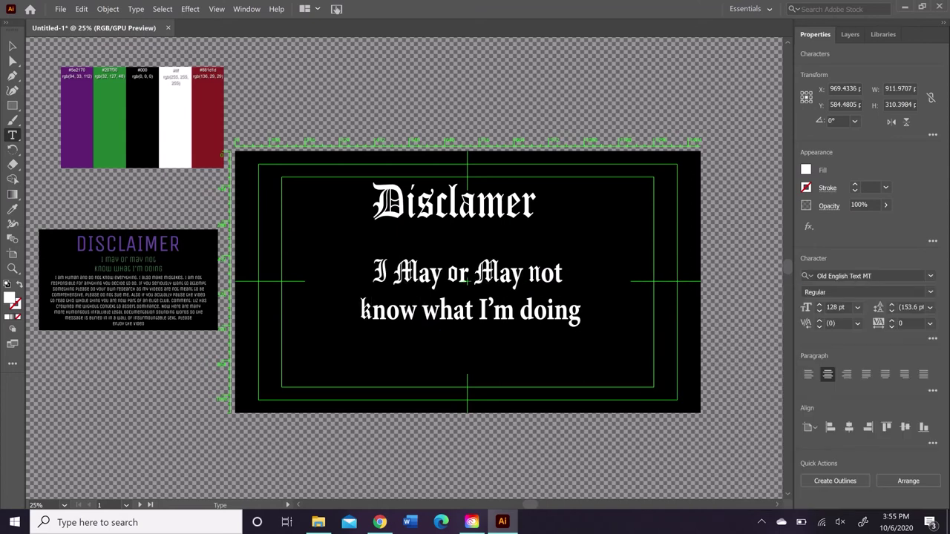
key(BackSpace)
text(N)
key(BackSpace)
text(n)
click(372, 310)
key(BackSpace)
text(K)
Set the font of the entire two-line subtitle to Old English Text MT.
drag(427, 311, 444, 311)
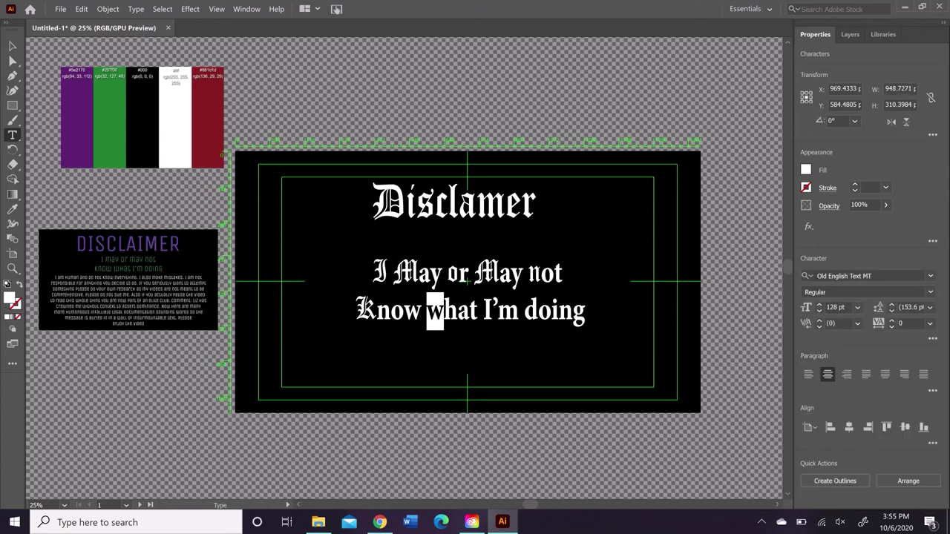
key(ctrl+shift+a)
drag(376, 312, 390, 312)
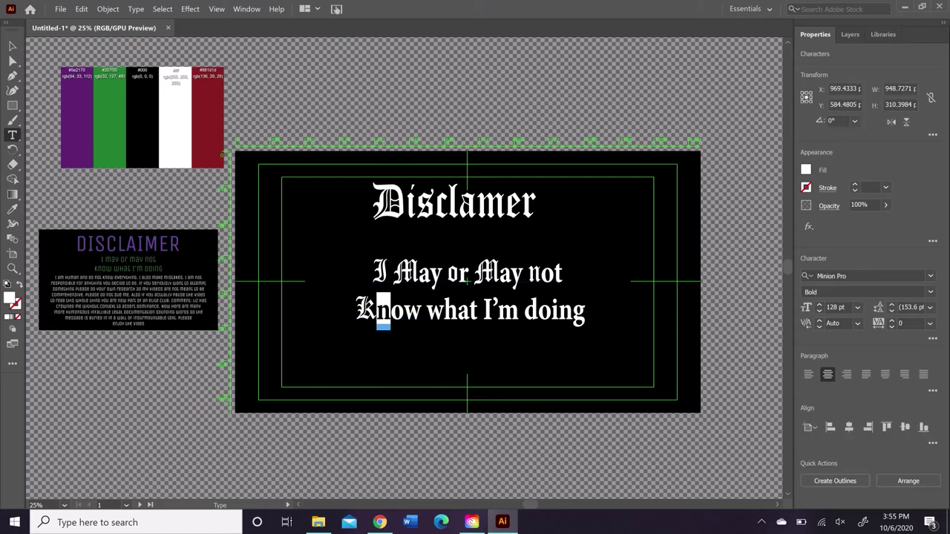
click(930, 276)
click(690, 337)
key(ctrl+shift+a)
key(ctrl+a)
key(ctrl+alt+shift+m)
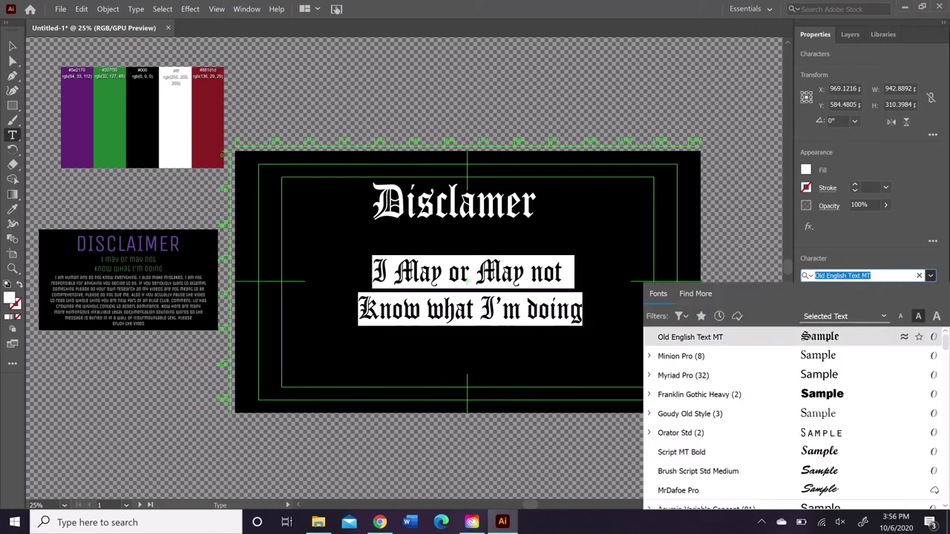
key(Return)
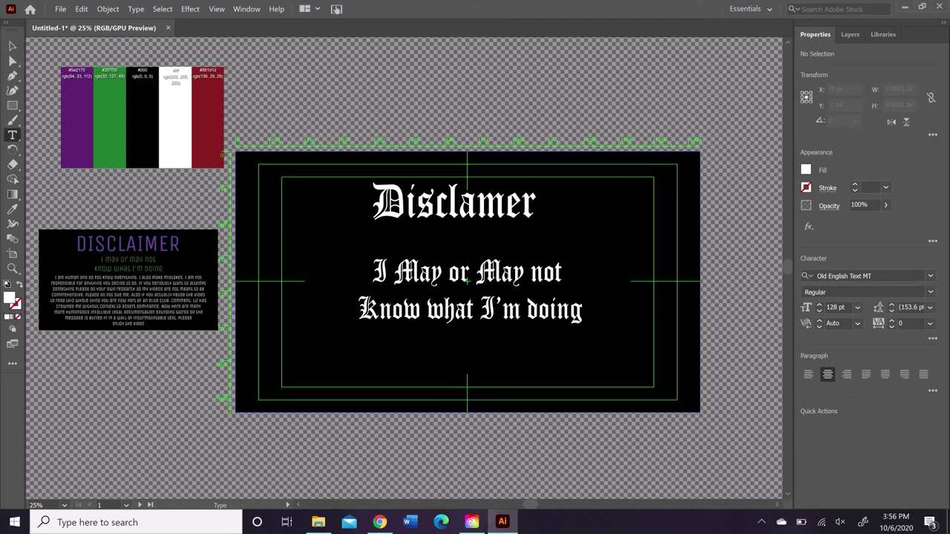
Change the capital "M" in both "May" words of the subtitle to lowercase.
mouse_move(359, 311)
mouse_down()
mouse_move(402, 311)
mouse_move(358, 310)
mouse_up()
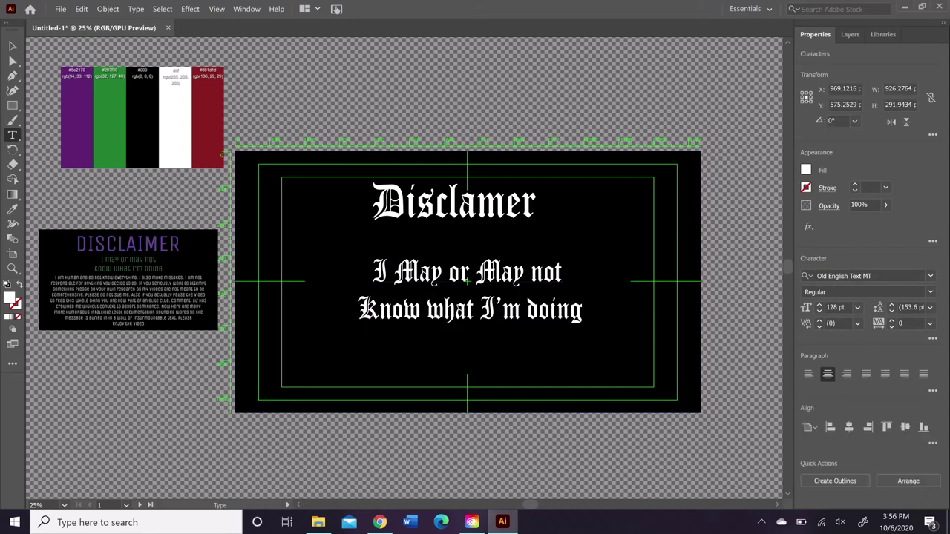
click(420, 272)
key(BackSpace)
text(m)
click(498, 272)
key(BackSpace)
text(m)
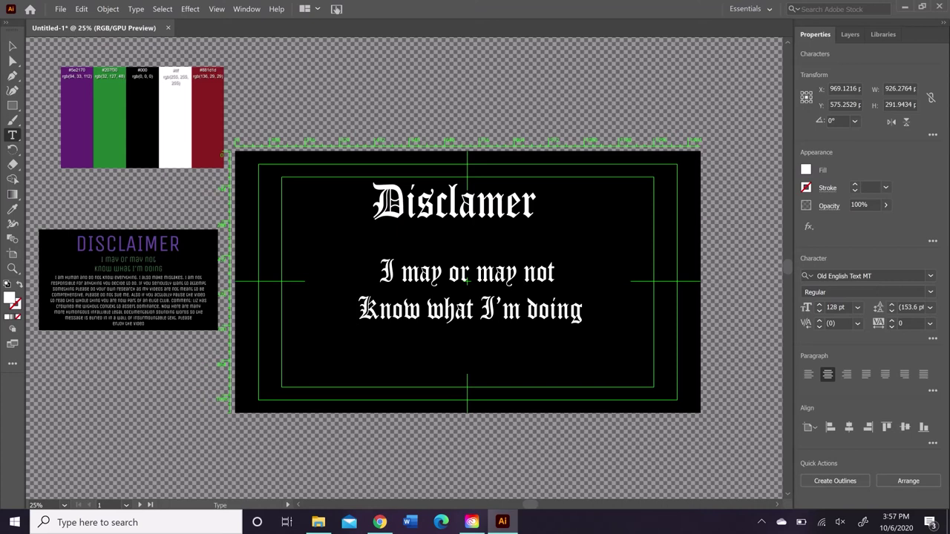
Preview Minion Pro on the whole subtitle, but keep Old English Text MT as its font.
key(ctrl+a)
key(ctrl+shift+a)
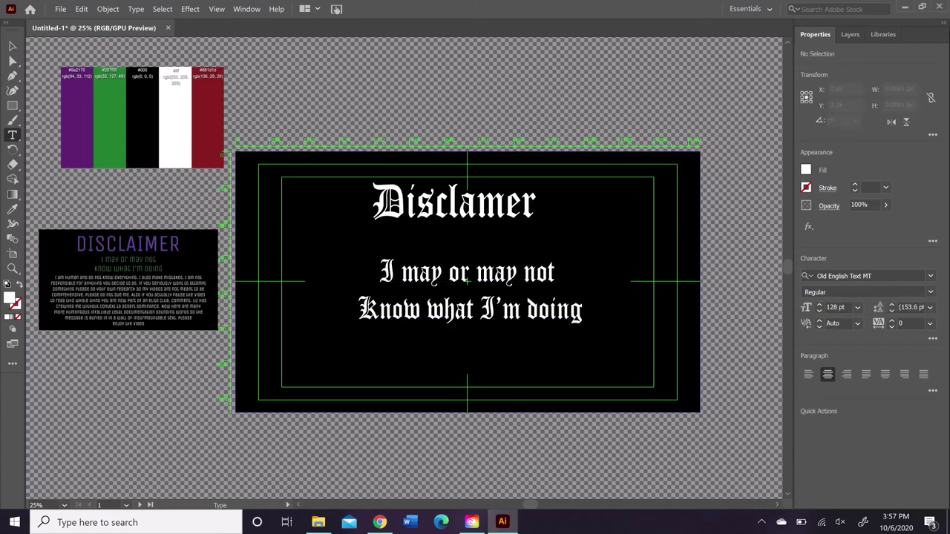
key(ctrl+a)
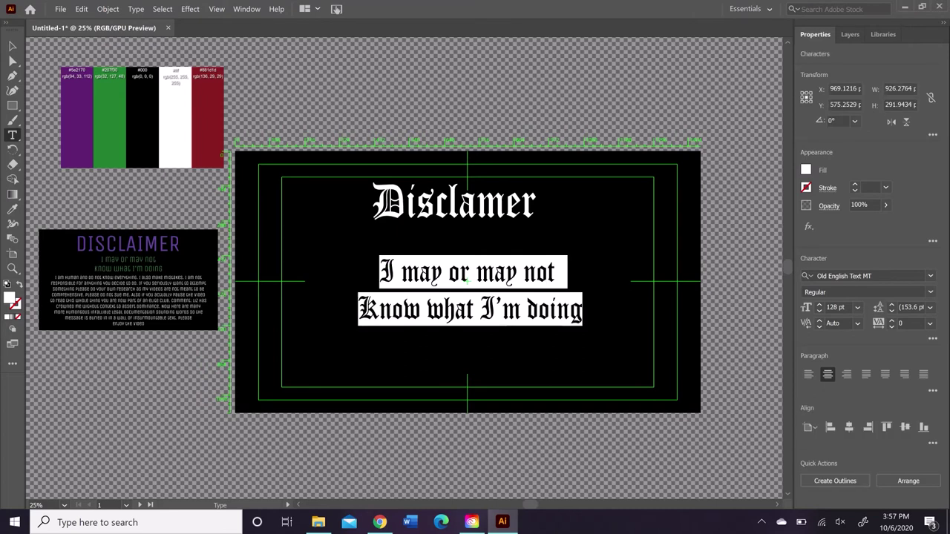
click(931, 276)
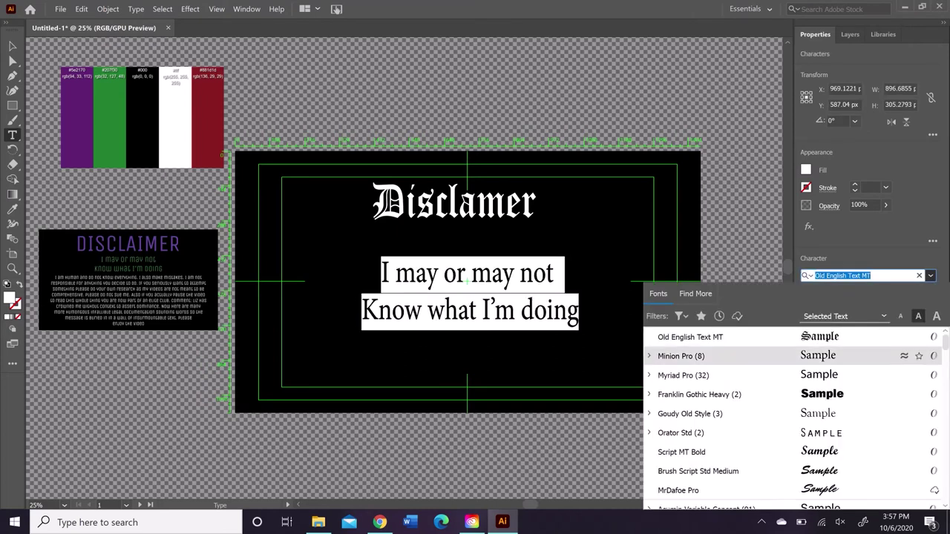
click(691, 337)
click(746, 162)
Move the subtitle up directly beneath the title and center the title horizontally on the artboard.
click(13, 46)
drag(455, 264, 454, 236)
drag(492, 199, 506, 202)
Reduce the font size of both subtitle lines to 122 pt.
click(396, 233)
double_click(396, 239)
drag(379, 244, 568, 282)
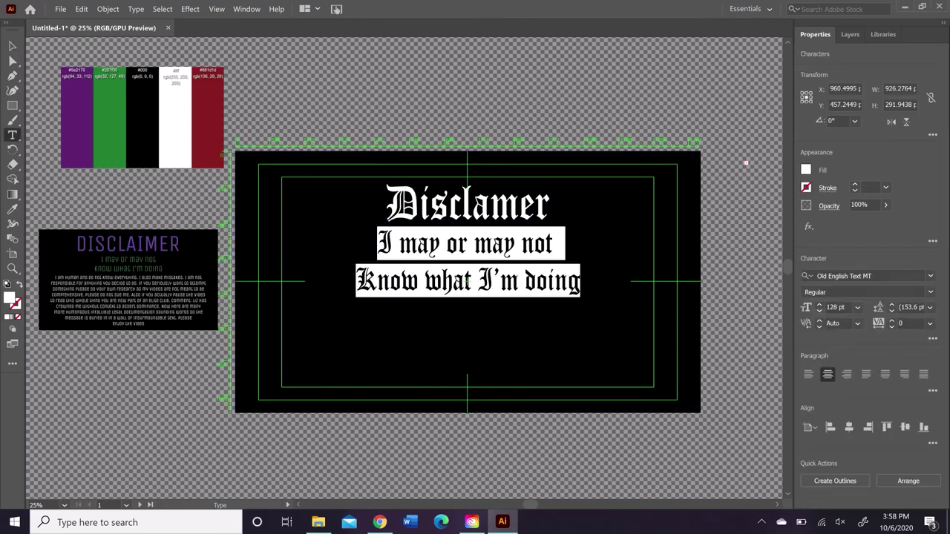
click(819, 311)
click(820, 304)
Try larger and smaller sizes on the "Disclamer" title and set its font size to 215 pt.
drag(387, 204, 550, 205)
click(820, 304)
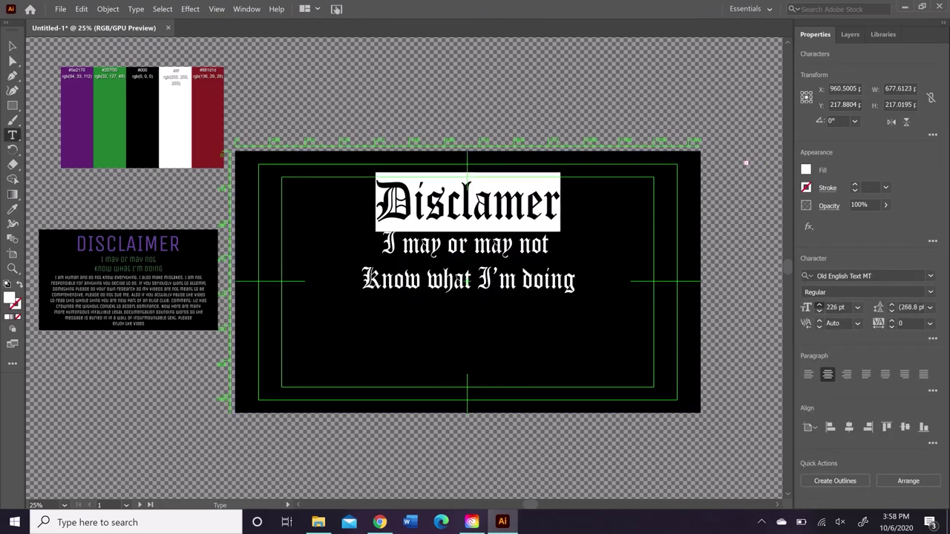
key(ctrl+shift+period)
key(ctrl+shift+period)
key(ctrl+shift+period)
key(ctrl+shift+comma)
key(ctrl+shift+comma)
key(ctrl+shift+comma)
key(ctrl+shift+comma)
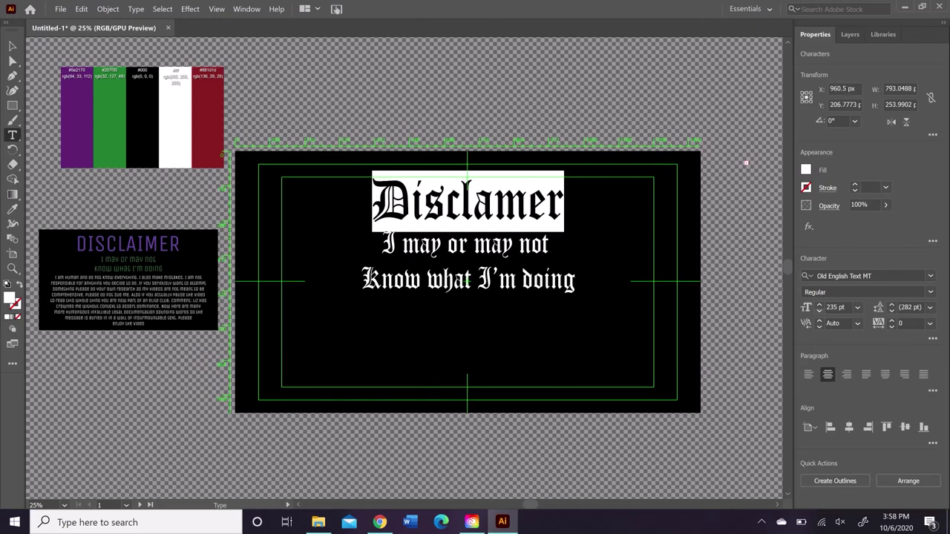
click(819, 311)
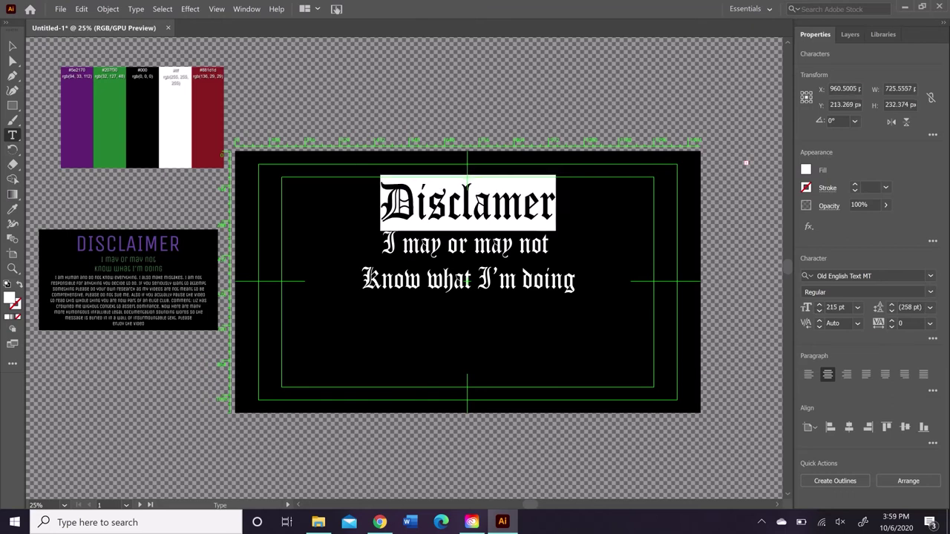
Join the subtitle into one line and make the "K" of "Know" lowercase.
click(363, 280)
key(BackSpace)
key(Delete)
text(k)
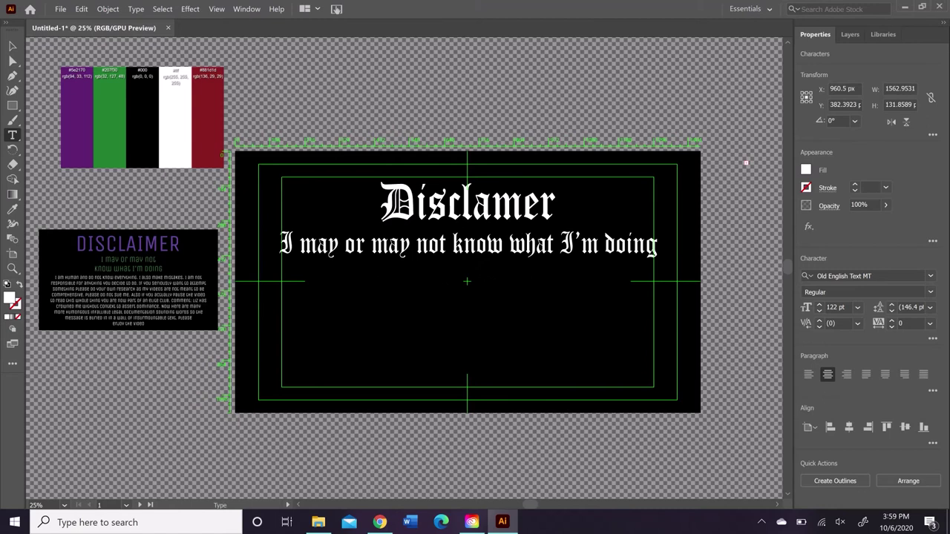
Duplicate the subtitle line beneath the original and delete the stray placeholder text extending past the artboard.
click(671, 242)
triple_click(446, 243)
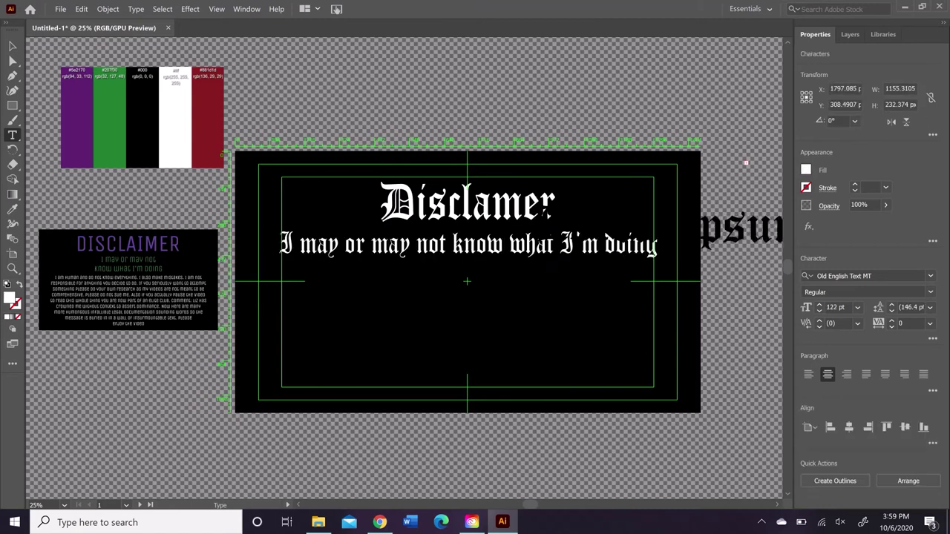
click(12, 46)
drag(430, 240, 453, 276)
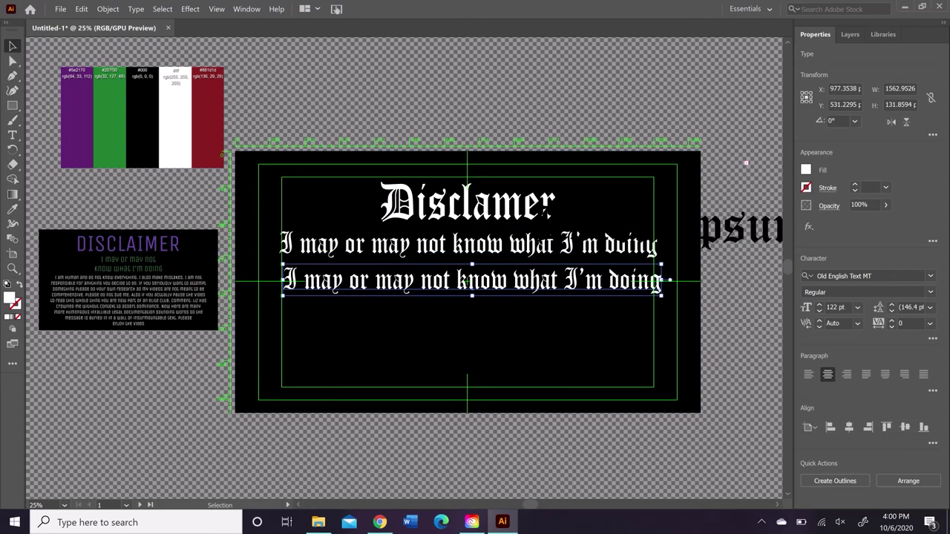
click(577, 246)
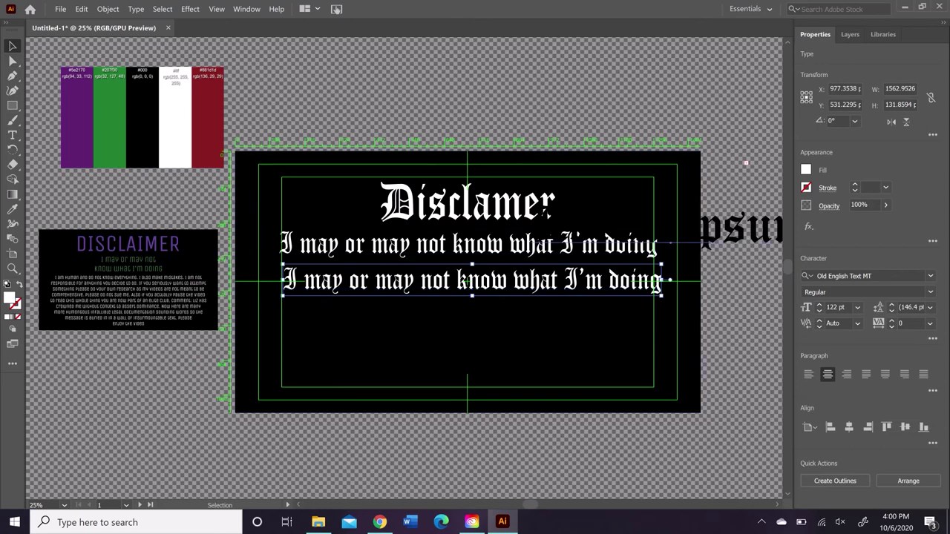
click(742, 232)
key(Delete)
Replace the duplicated line's text with "I am human and do not know everything. I also make".
double_click(311, 283)
drag(284, 281, 662, 282)
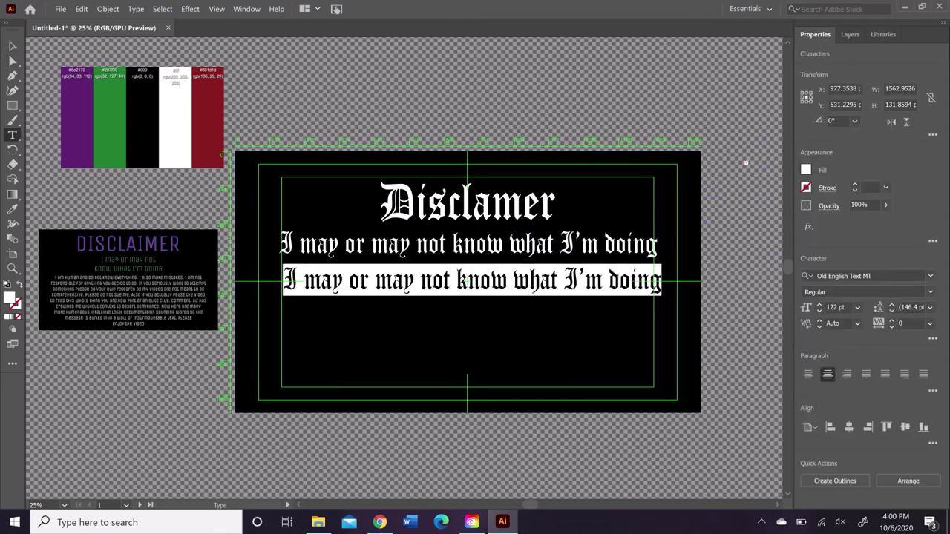
text(I am human and do not know everything)
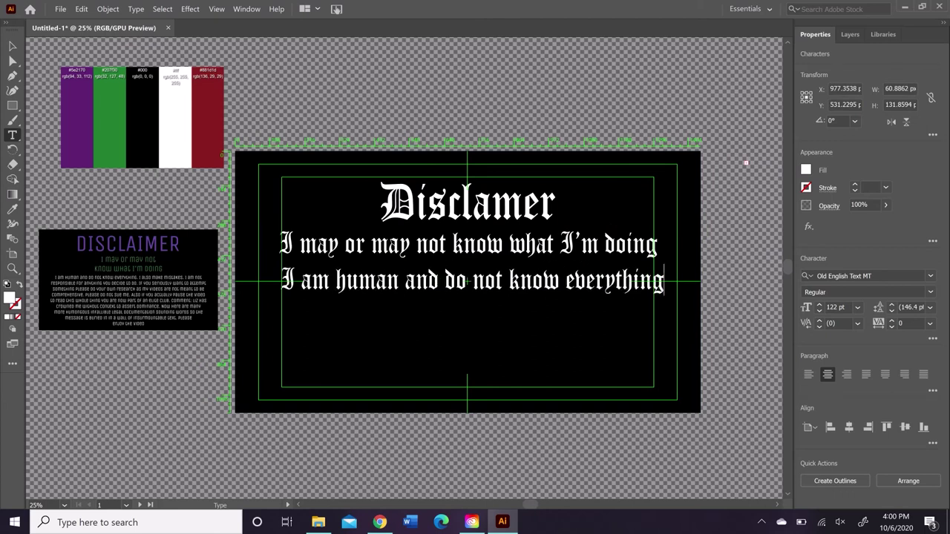
text(. I also make)
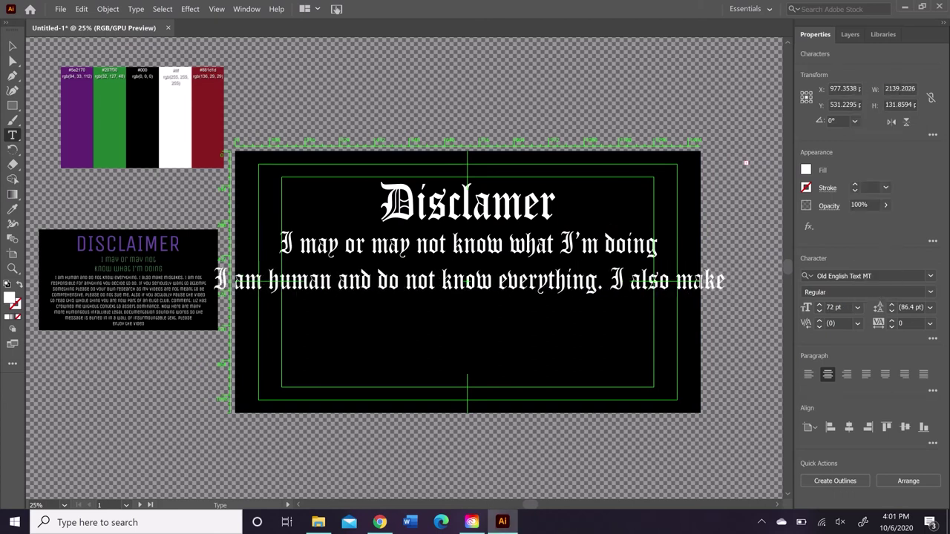
Set the font size of the new body text line to 72 pt.
key(ctrl+a)
click(857, 307)
click(835, 475)
Extend the first body text line with "mistakes. I am not".
click(619, 284)
text(mistakes)
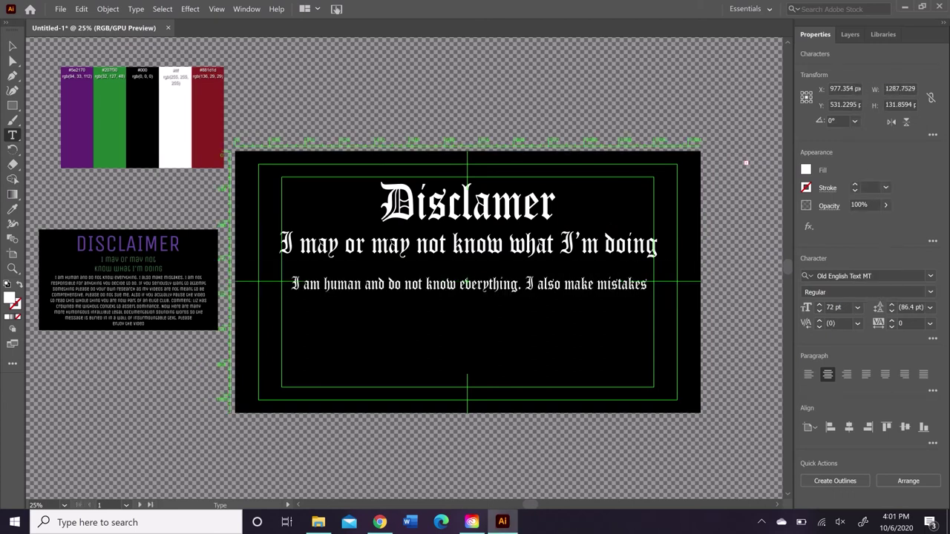
text(. I am not)
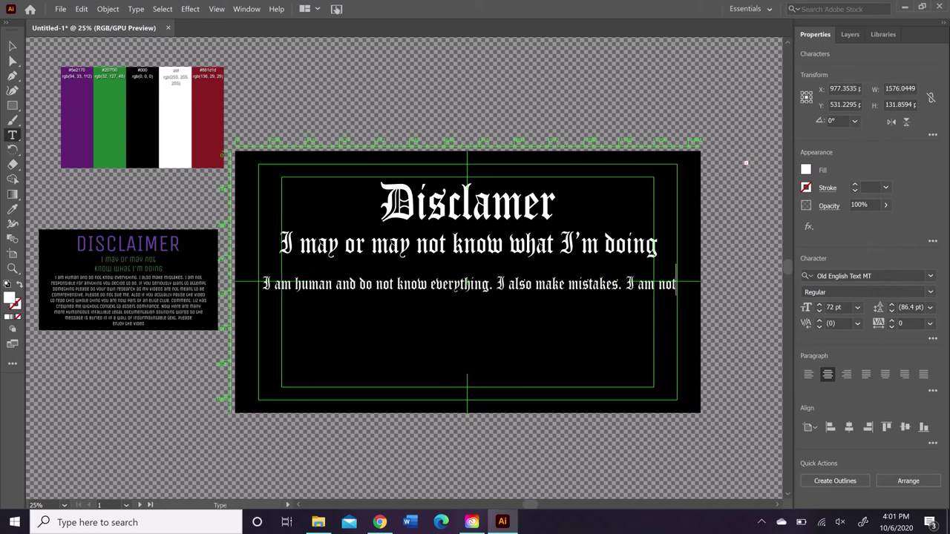
Start a second body text line with the word "responsible" at 72 pt.
key(Return)
text(res)
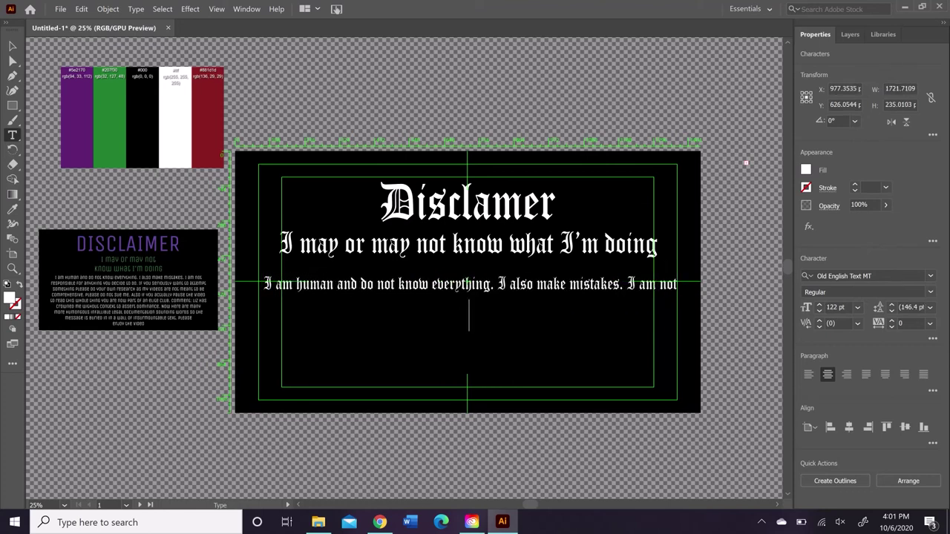
text(ponsable)
key(BackSpace)
key(BackSpace)
key(BackSpace)
key(BackSpace)
key(BackSpace)
key(BackSpace)
key(BackSpace)
key(BackSpace)
key(BackSpace)
key(BackSpace)
key(BackSpace)
text(responsible)
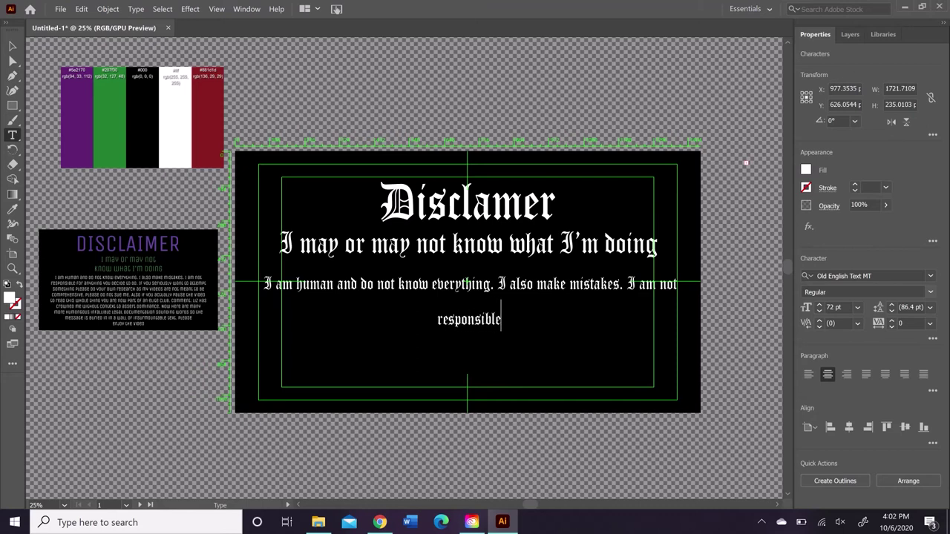
Continue the second body line with "for anything you decide to do. If you seriously want to attempt something".
text( for anything you dec)
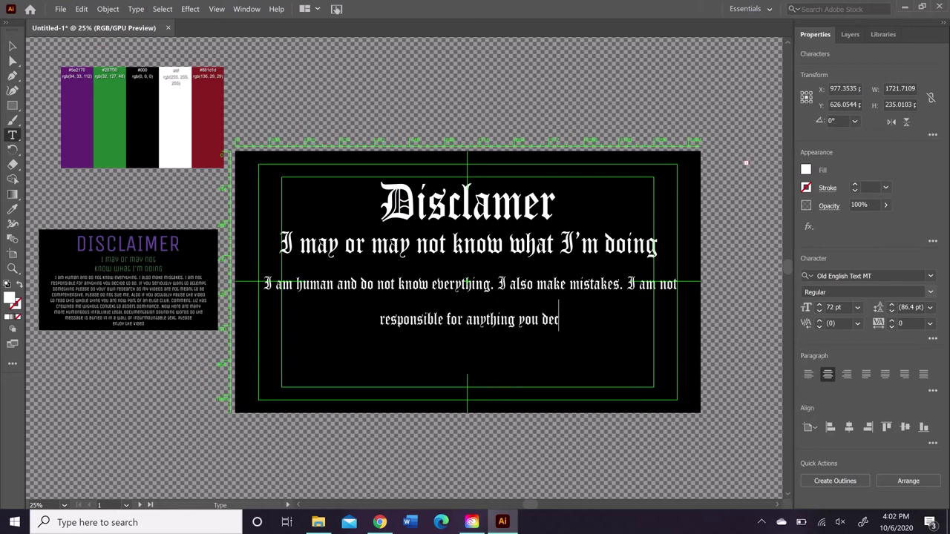
text(ide to do. If you )
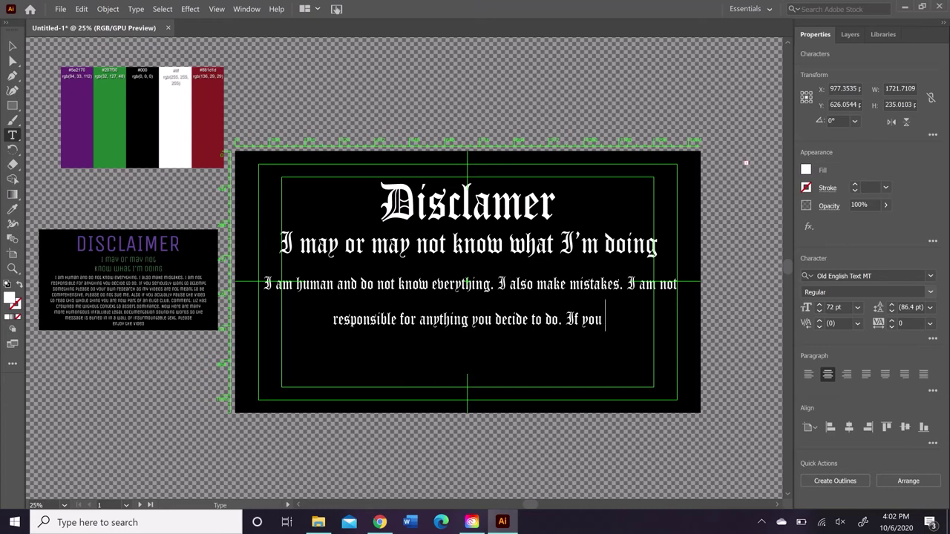
text(seriously want to att)
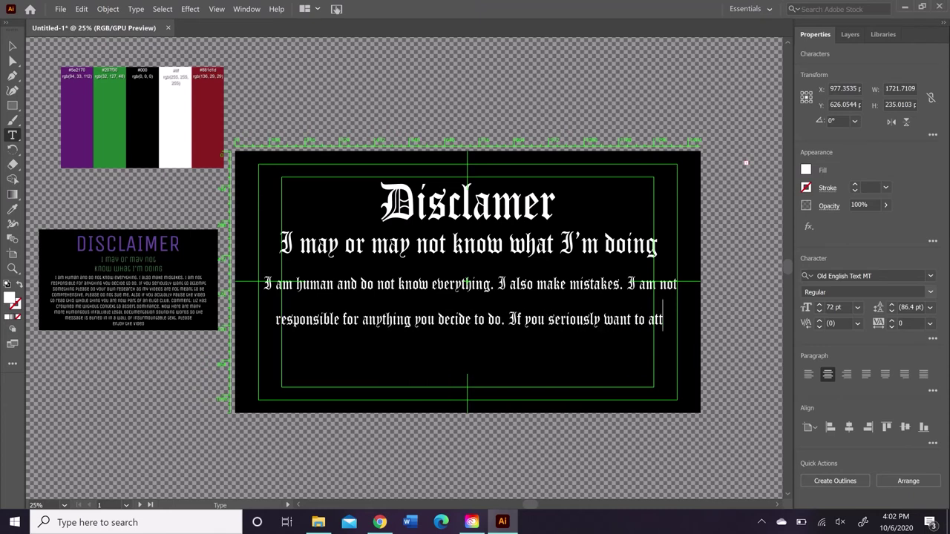
text(empt somthing)
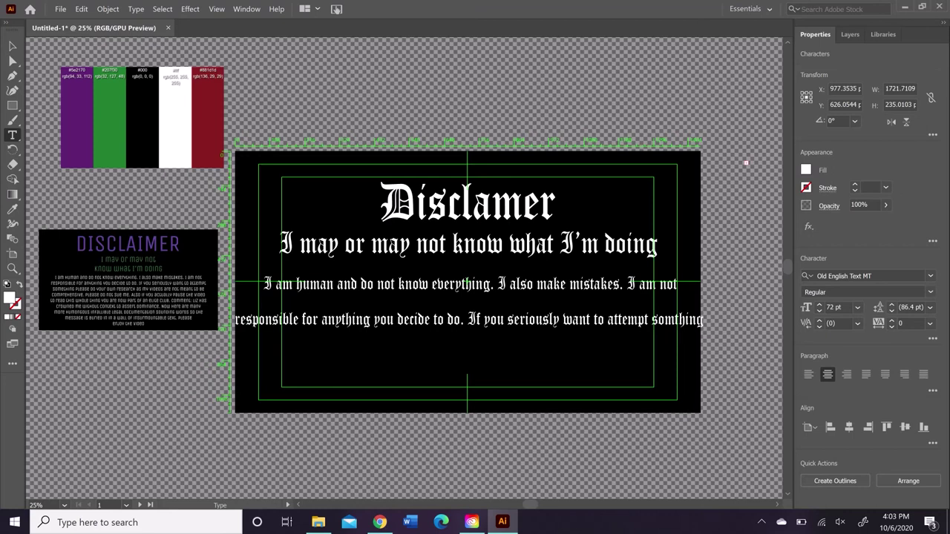
text(e)
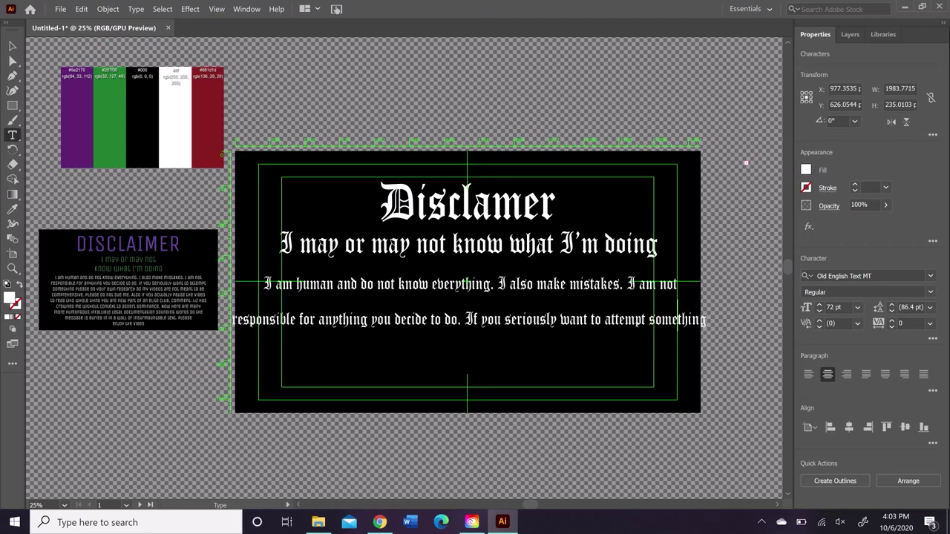
Switch to Word to check the spelling of "Something", then return to Illustrator.
click(410, 522)
text(Something)
click(897, 10)
Move "something" to a third body line and continue it with "please do your own research as my videos are not meant to be comprehensive".
key(Return)
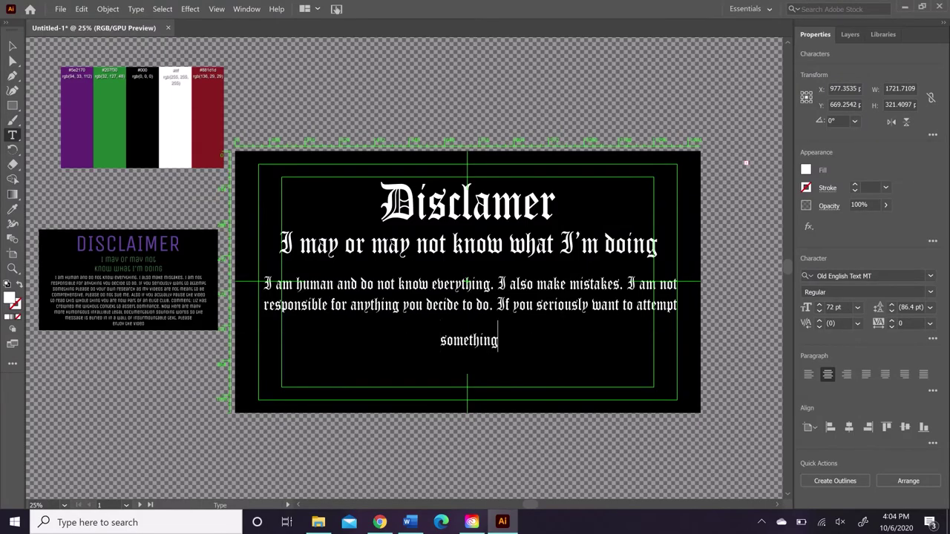
text(please do your own re)
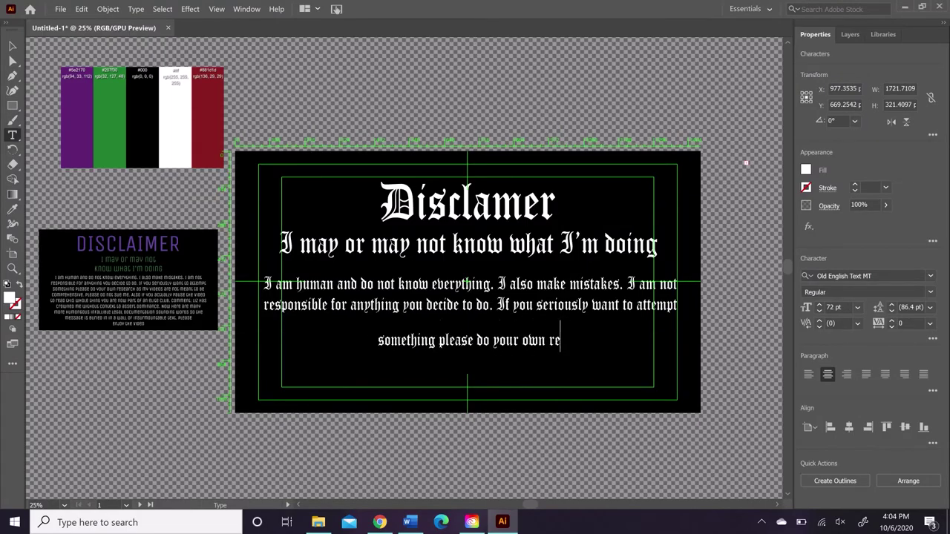
text(s)
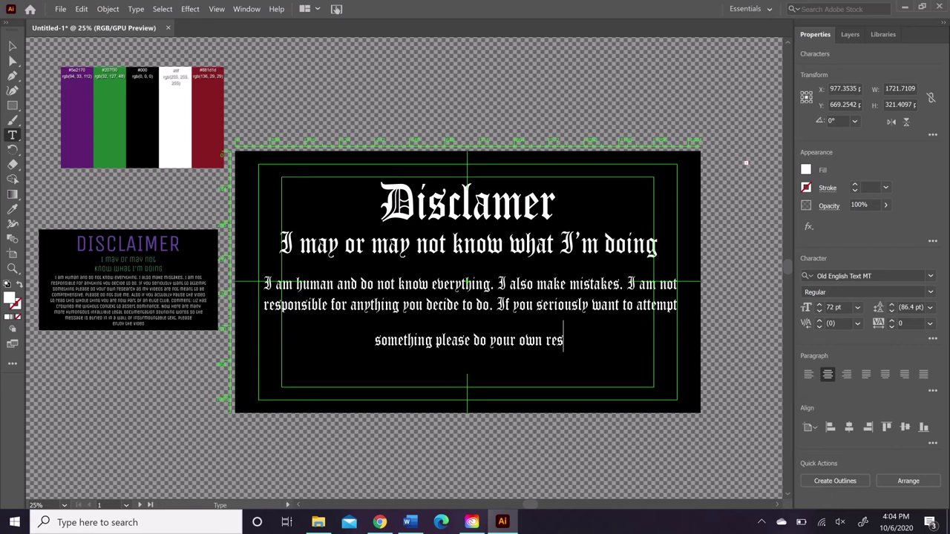
text(earch as my videos are not)
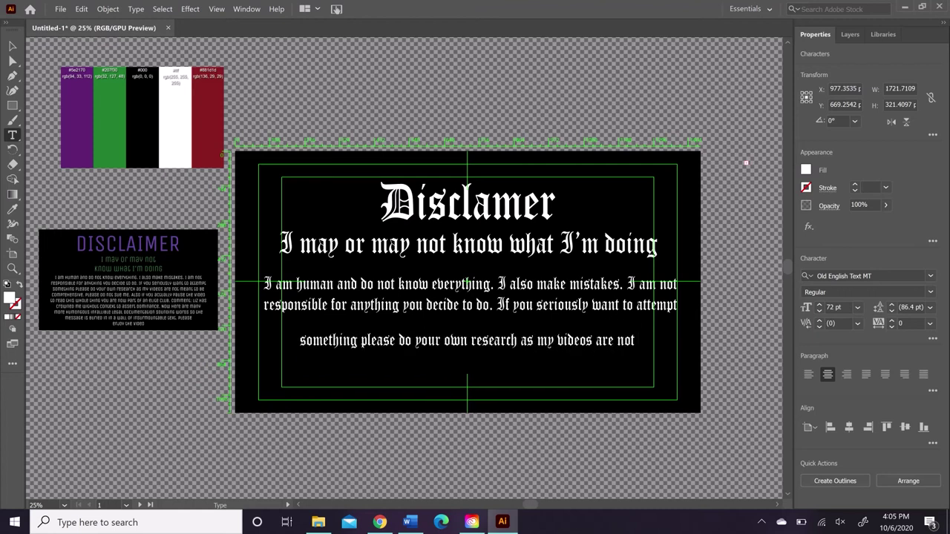
text( meant to be comprehensive)
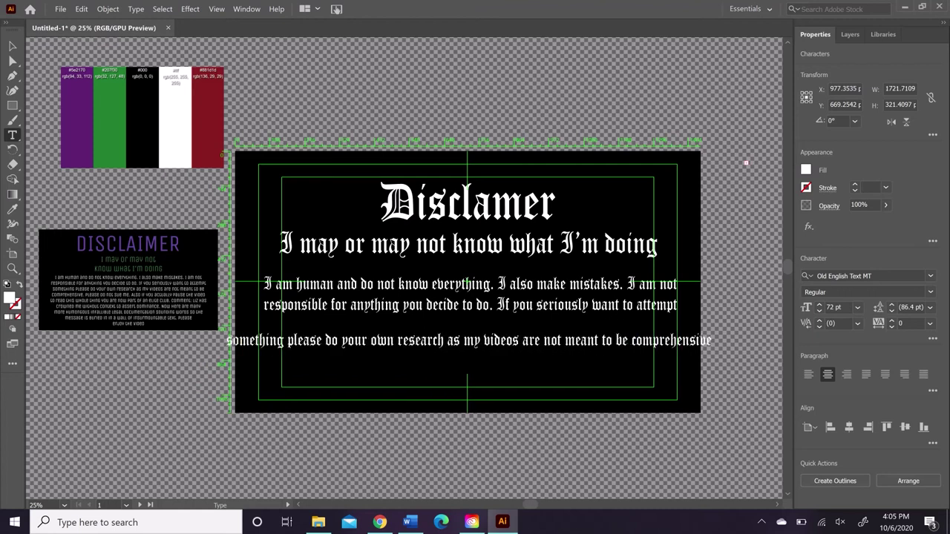
Move "comprehensive" to a fourth body line and add ". Also please do not sue me." after it.
key(Return)
key(End)
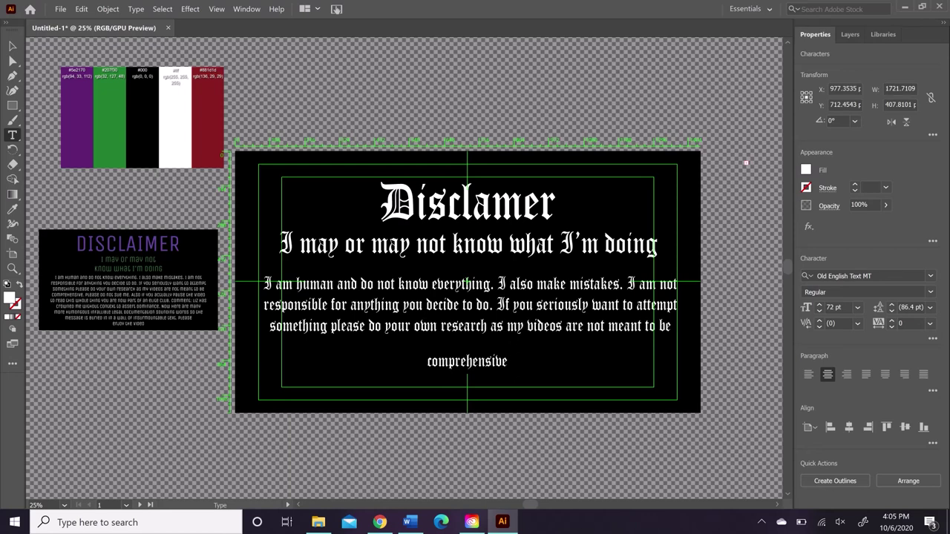
text(. Also please do not s)
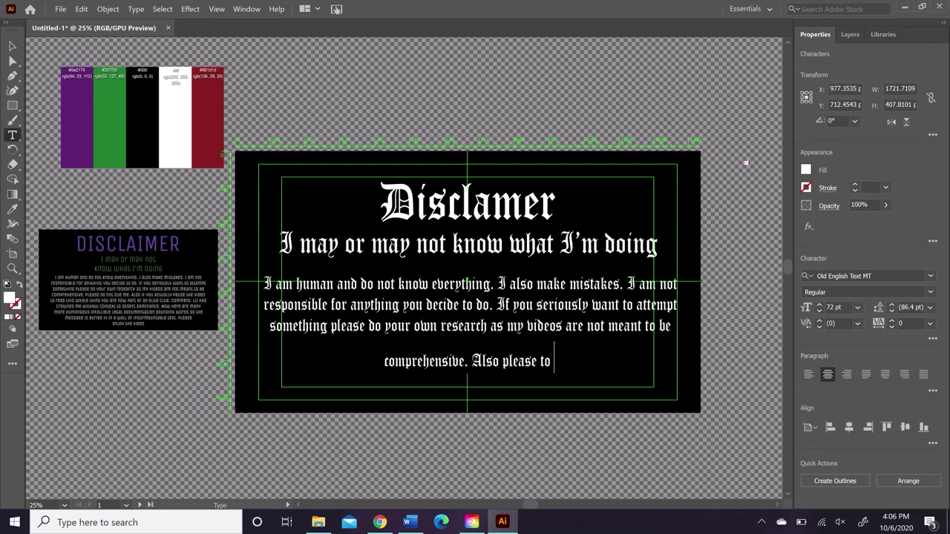
text(ue me.)
Reword the start of the fourth line's second sentence from "Also please" to "Please".
key(Left)
key(Left)
key(Left)
key(Left)
key(Left)
key(Left)
key(Left)
key(Left)
key(Left)
key(Left)
key(Left)
key(Left)
key(Left)
key(Left)
key(Left)
key(Left)
key(Left)
key(Left)
key(Left)
key(Left)
key(BackSpace)
key(BackSpace)
key(BackSpace)
key(BackSpace)
key(BackSpace)
key(BackSpace)
text(Please)
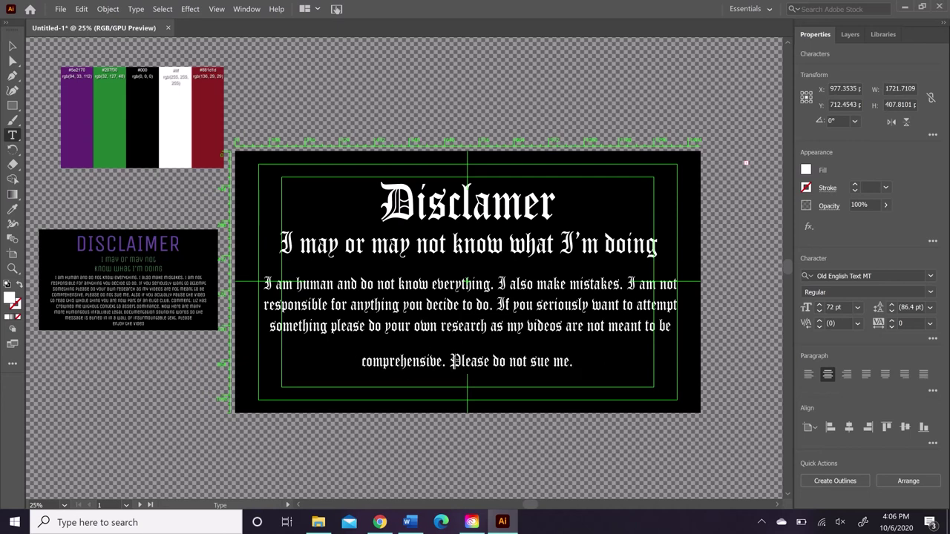
Add "Also if you actually paused the video" and a fifth line "to read this whole thing, you are now part of an elite club. Comment".
text( do not sue me. Also if you actually paused the video)
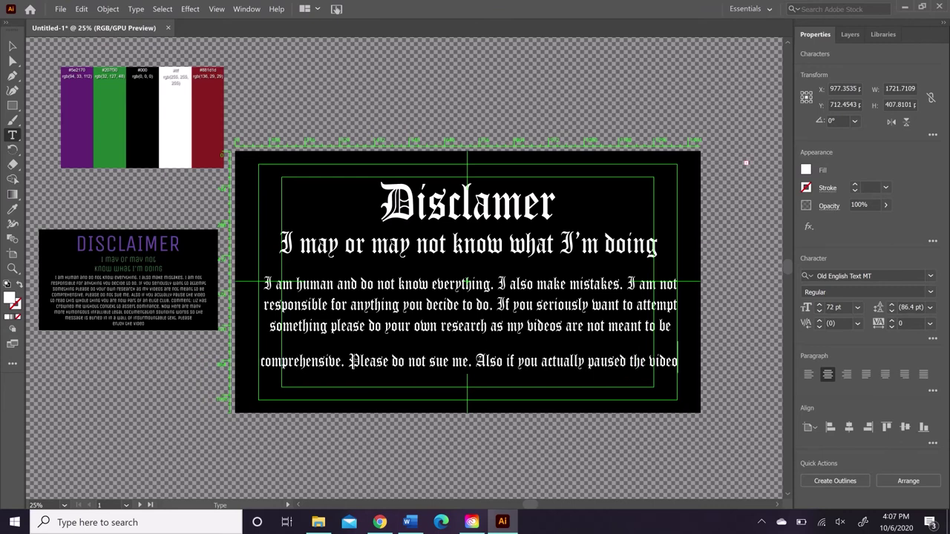
key(Return)
text(to re)
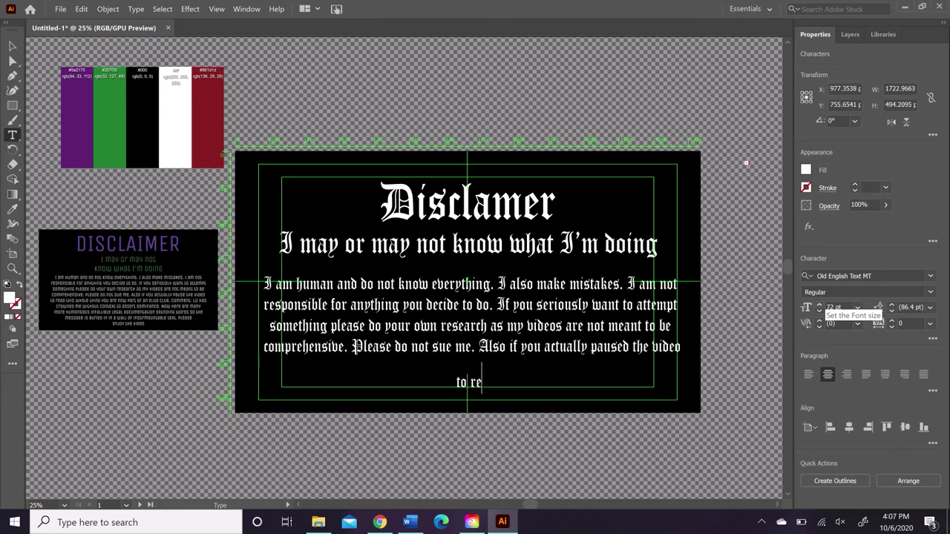
text(ad this whole thing, you are now part o)
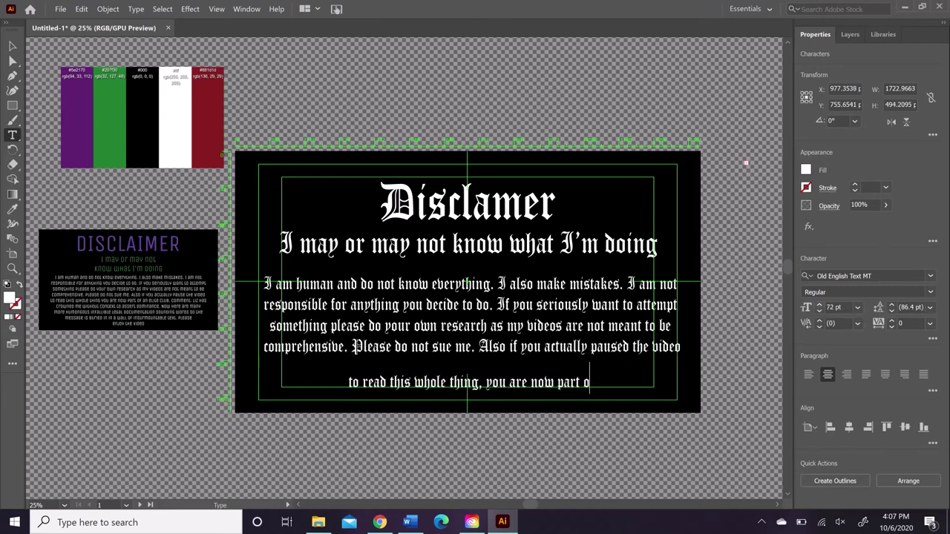
text(f an elite club. Comment)
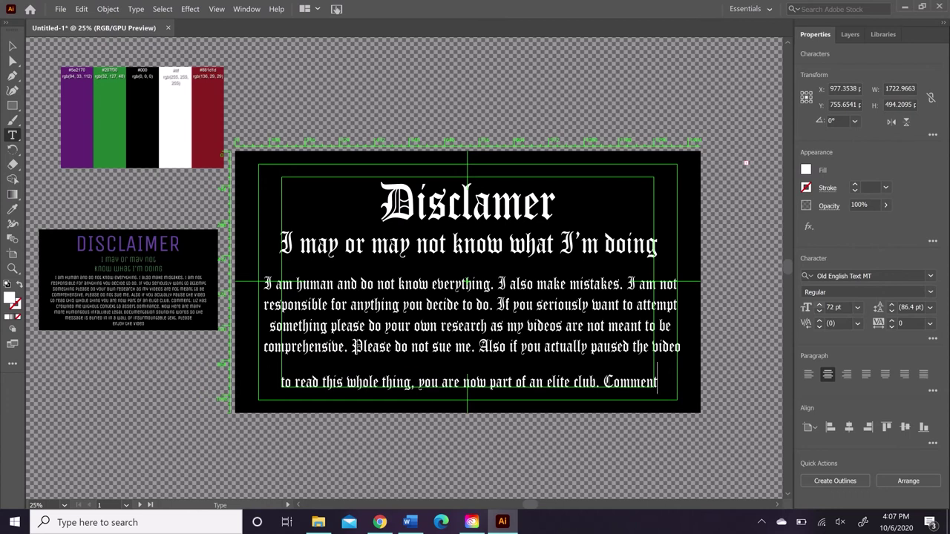
Add a colon, the creator's first name and "has crowned me" after "Comment", and break the line before "crowned".
text(: Liz has crowned)
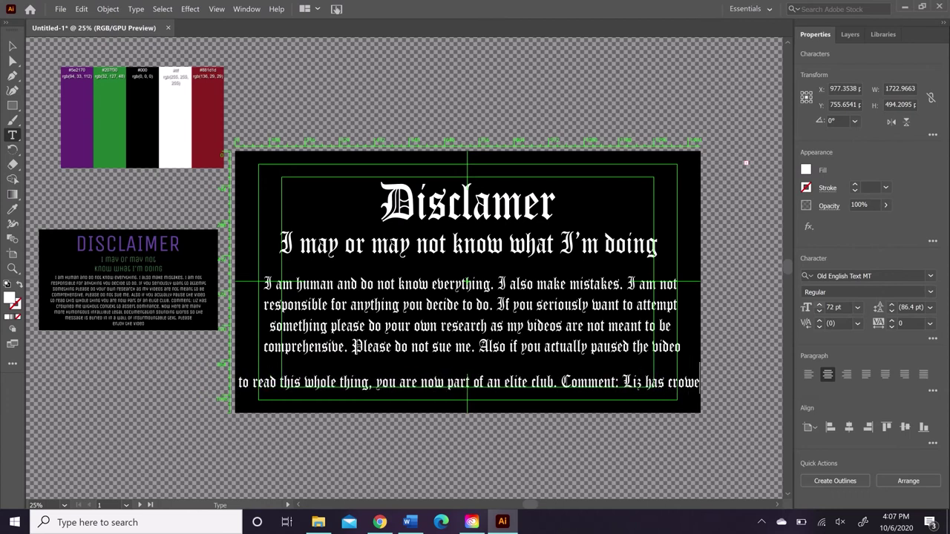
text( me)
key(Left)
key(Left)
key(Left)
key(Left)
key(Left)
key(Left)
key(Left)
key(Left)
key(Left)
key(Left)
key(Return)
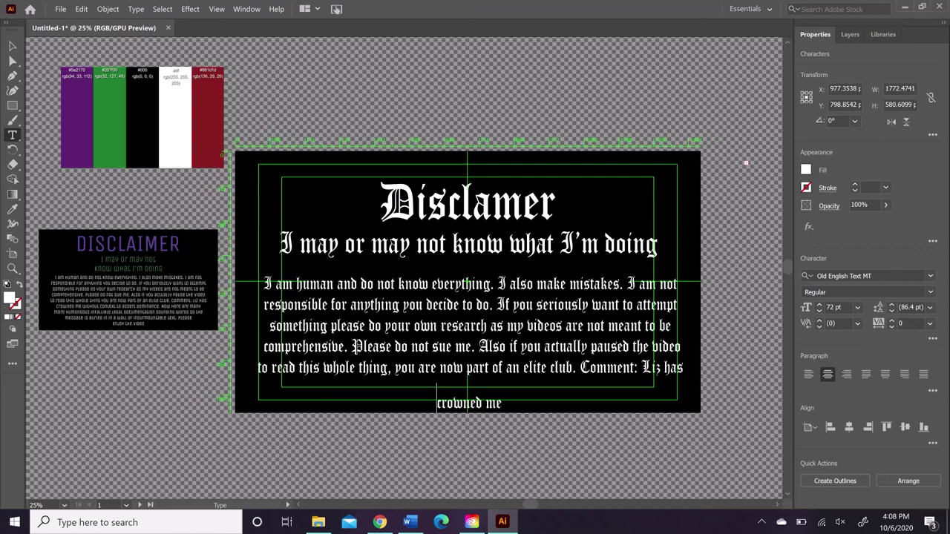
Add "without" at 72 pt after "crowned me" on the sixth body line.
key(End)
text(with)
key(BackSpace)
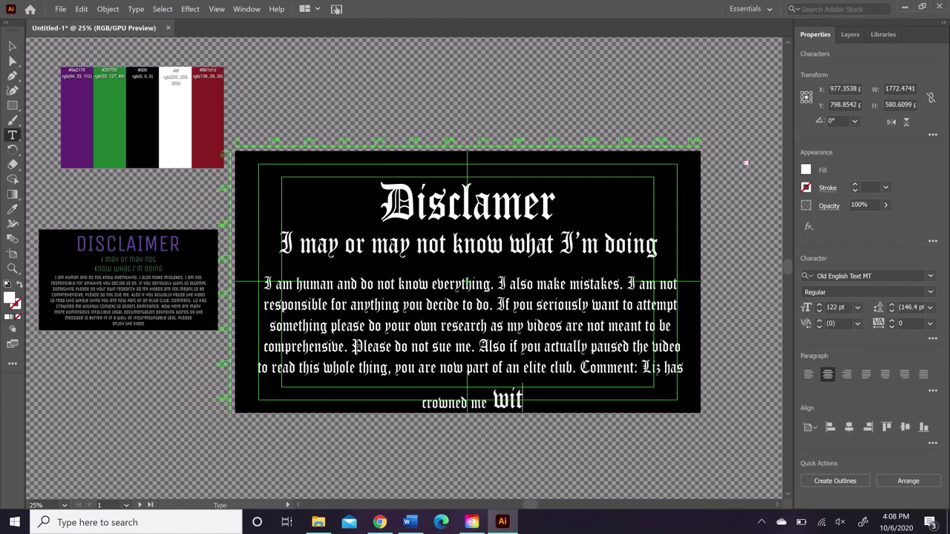
key(BackSpace)
key(BackSpace)
key(BackSpace)
key(BackSpace)
text(without)
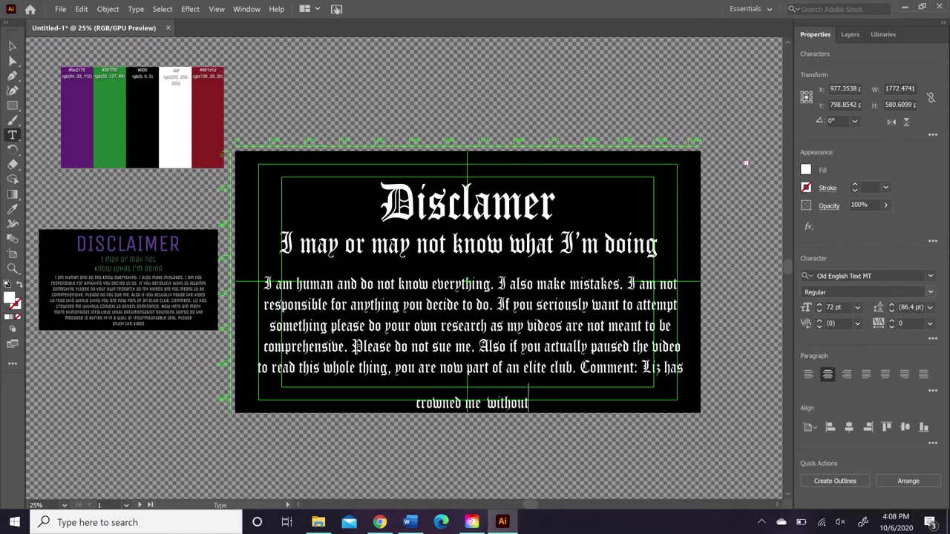
Continue the sixth body line with "context to assert dominance" and insert a comma after "crowned me".
text( context to ass)
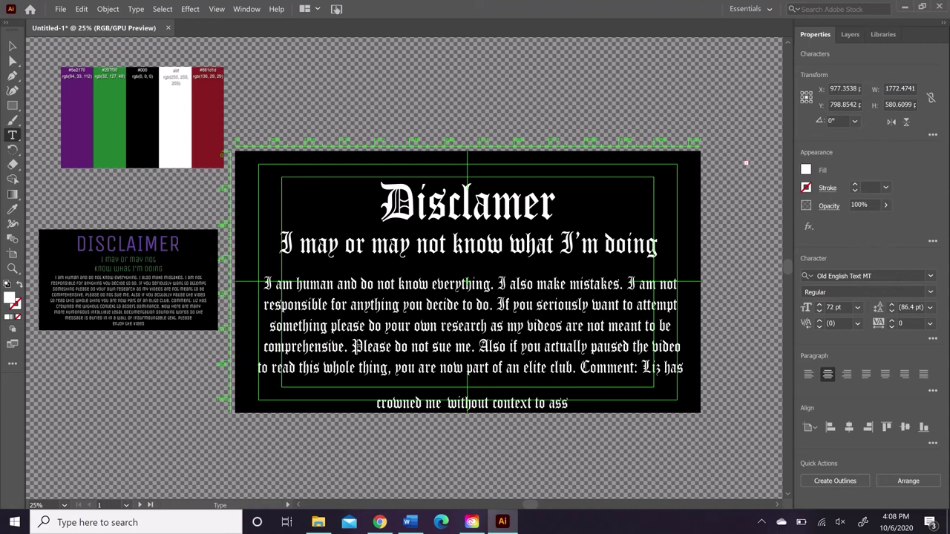
text(,)
key(End)
text(ert)
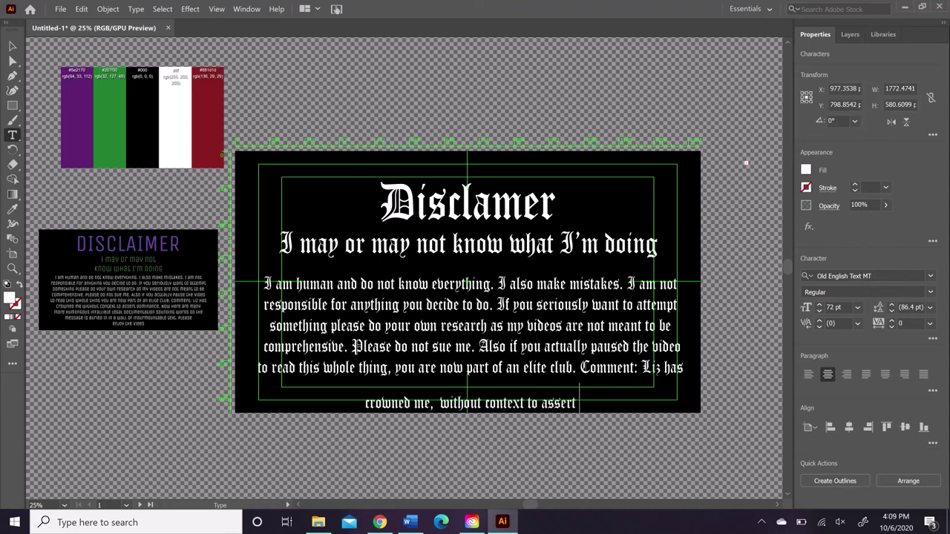
text( dominance)
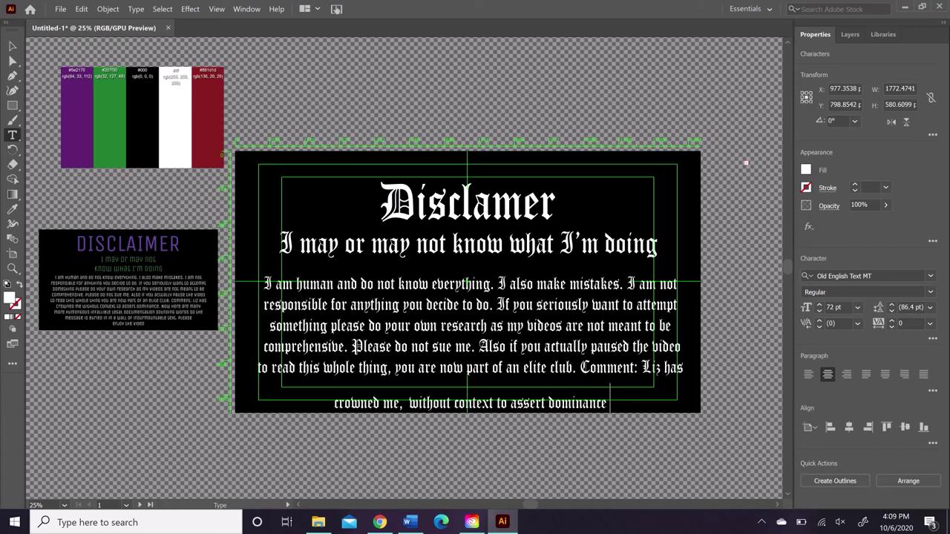
Continue the body text with ". Now here are are many more humongous legal documentaion soundin", breaking the line after "more".
text(. Now here are are many)
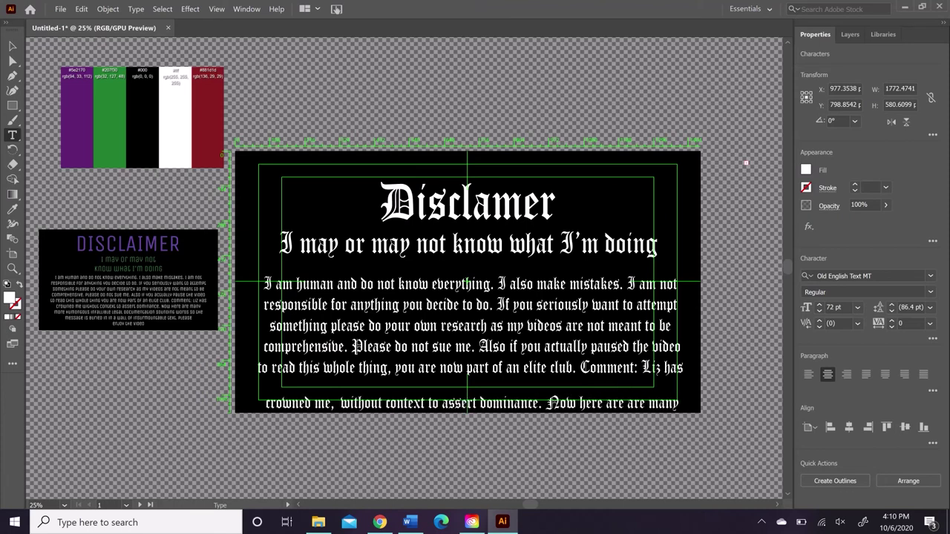
text( more humongous)
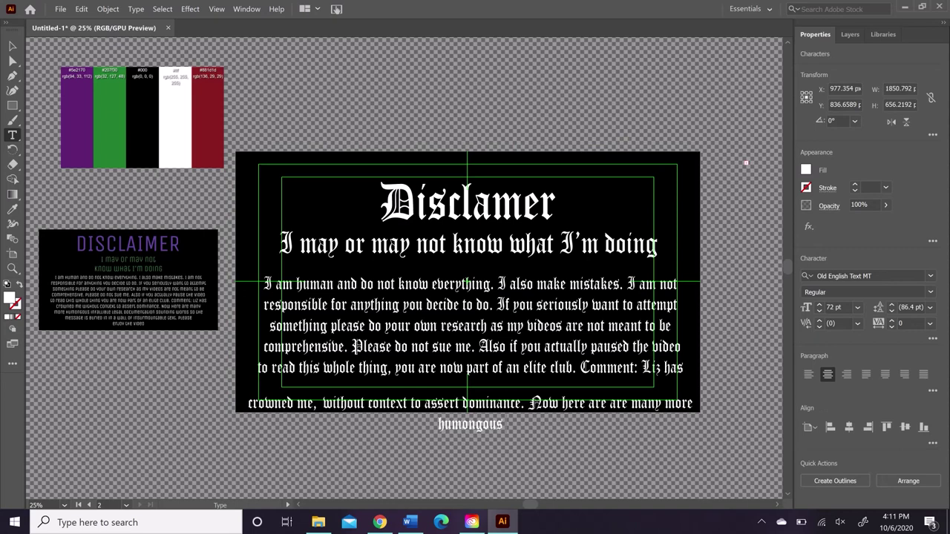
text(l)
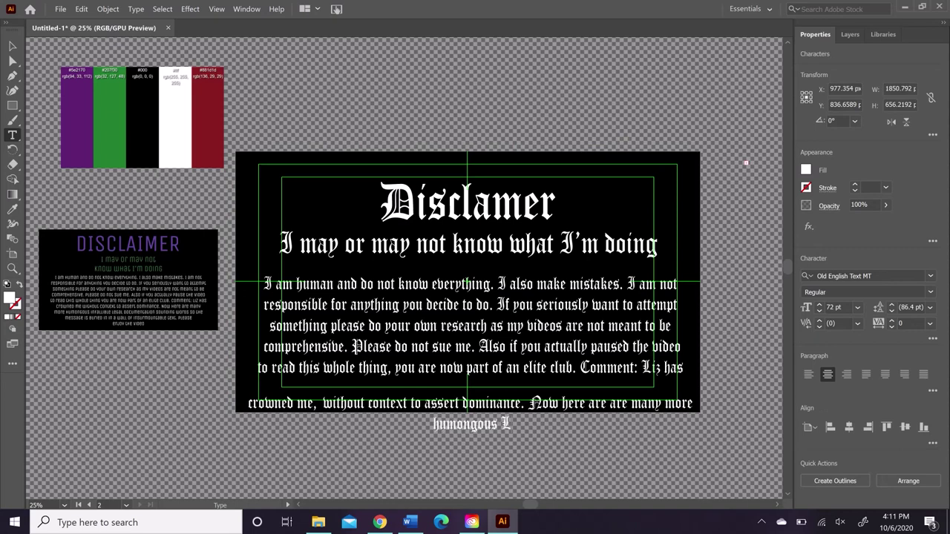
text(egal documentaion soundin)
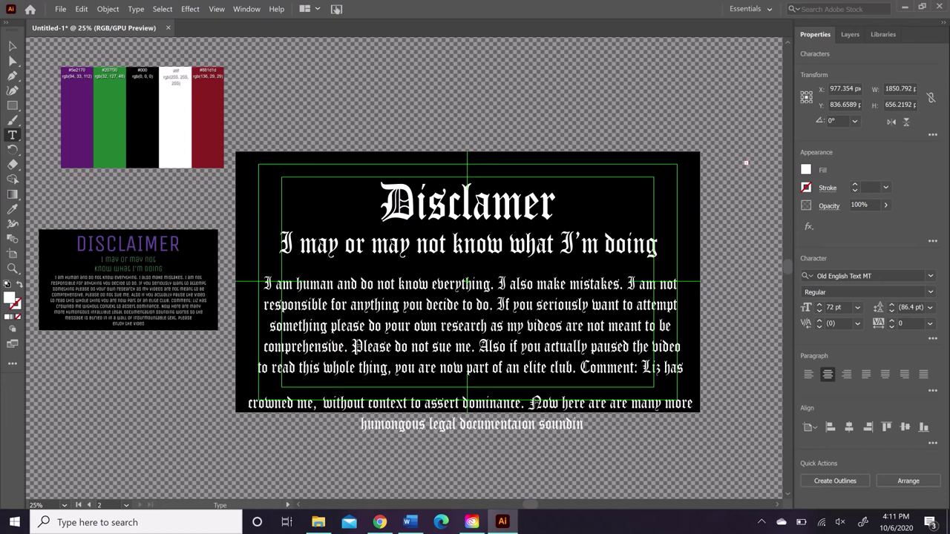
Complete "sounding", add "words so the messege is burried in a wall of insurmountable old english text. Please" and a closing line "Eeoy the video".
text(g words so the messege is burried in a)
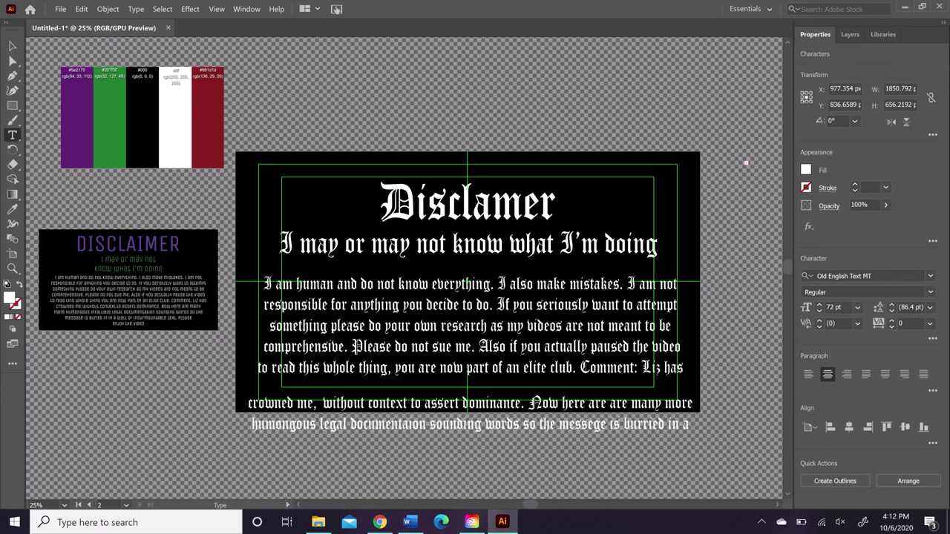
text( wall of ins)
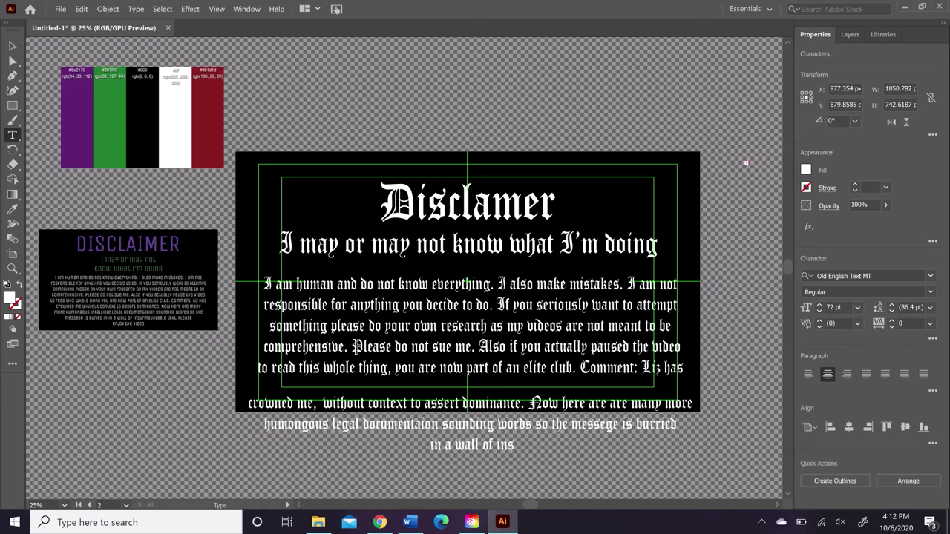
text(urmountable old english text. Ple)
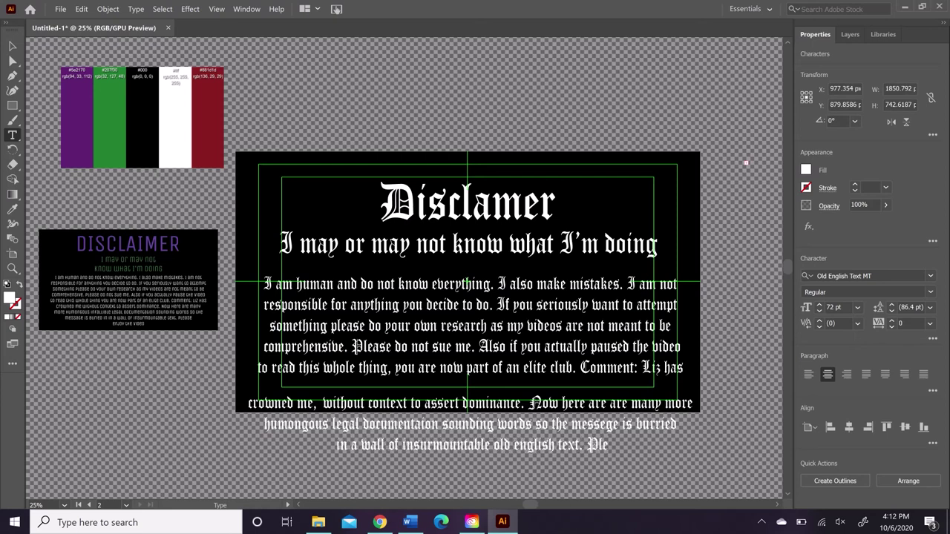
text(ase)
key(Return)
text(Ecoy the video)
Select all the body text and set its font size uniformly to 72 pt.
key(ctrl+a)
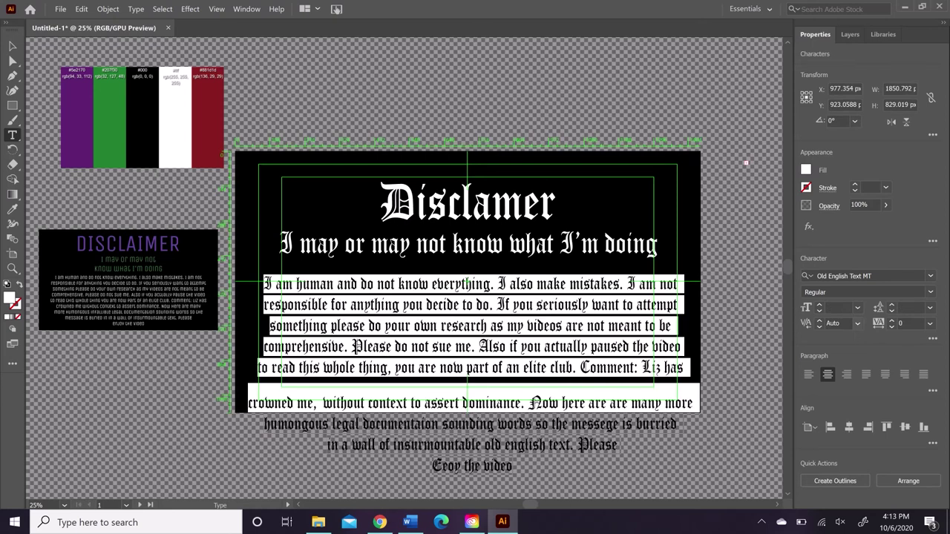
click(857, 308)
click(874, 309)
key(Escape)
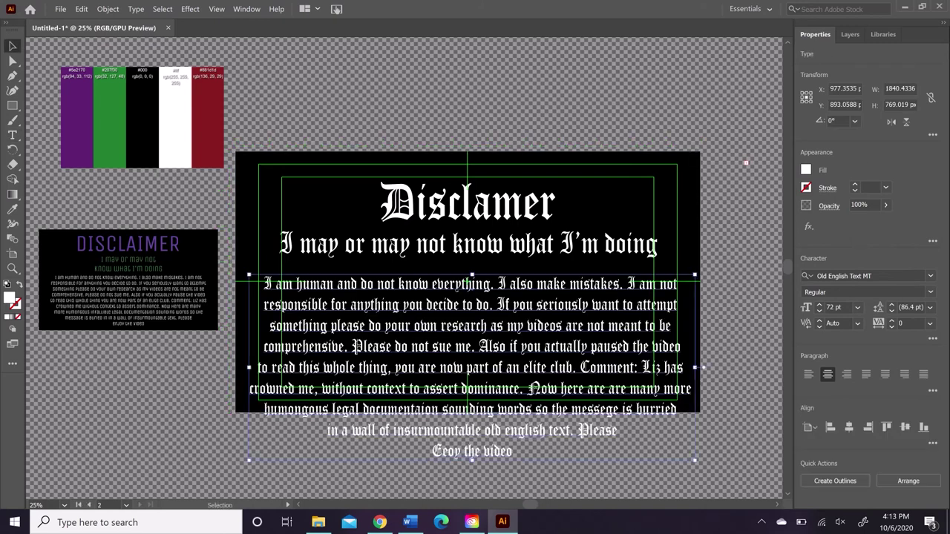
Scale the body text block down to about 66.56 pt and place it directly below the subtitle.
drag(694, 460, 668, 425)
drag(471, 353, 516, 336)
click(512, 449)
click(316, 268)
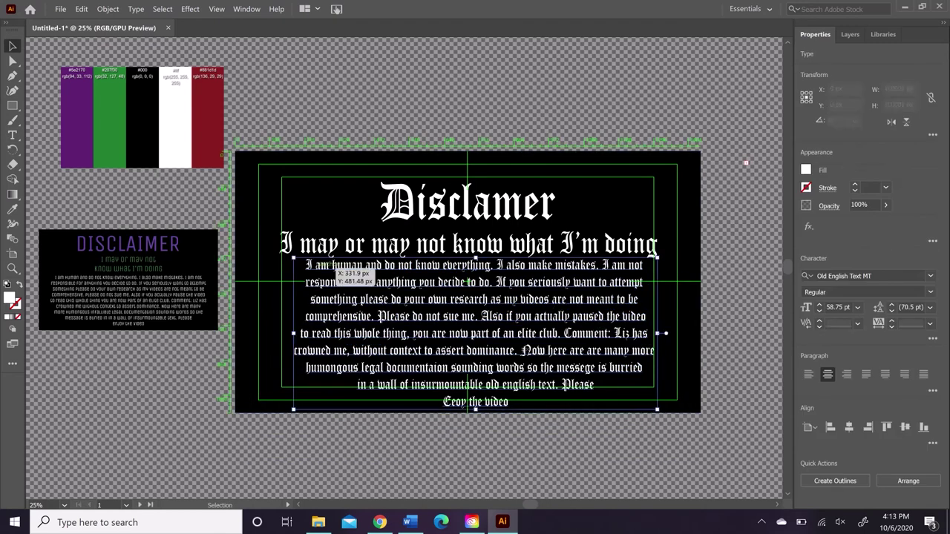
key(ctrl+z)
drag(586, 363, 560, 363)
click(12, 135)
click(279, 290)
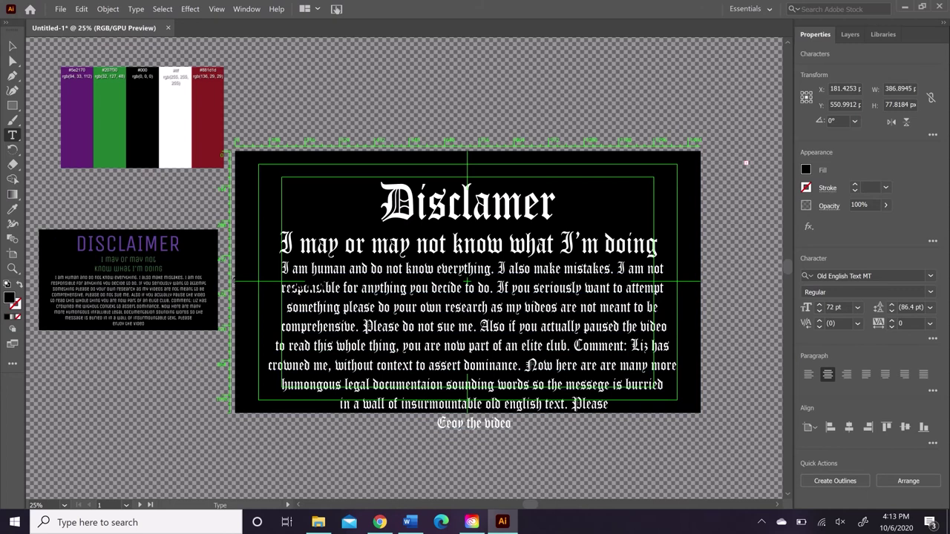
key(BackSpace)
key(Escape)
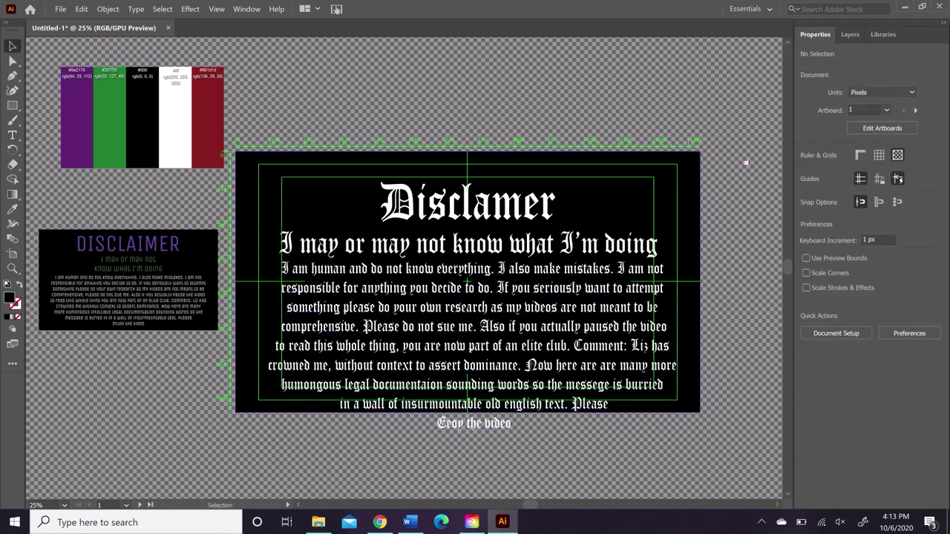
Move "responsible" up to the end of the first body line.
double_click(284, 288)
key(ctrl+Right)
key(Return)
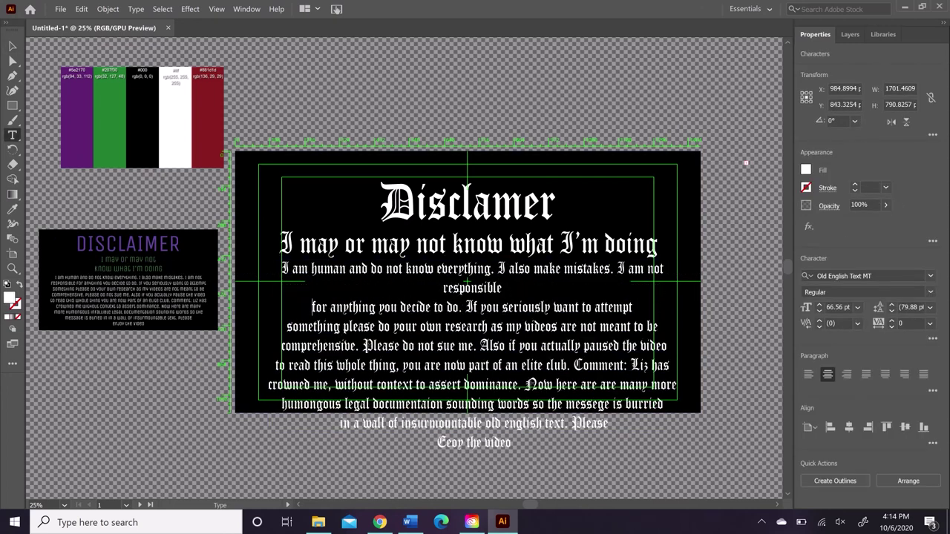
key(Up)
key(BackSpace)
Pull "something please do" up to the end of the second body line.
key(Down)
key(ctrl+Right)
key(ctrl+Right)
key(ctrl+Right)
key(Return)
key(Up)
key(BackSpace)
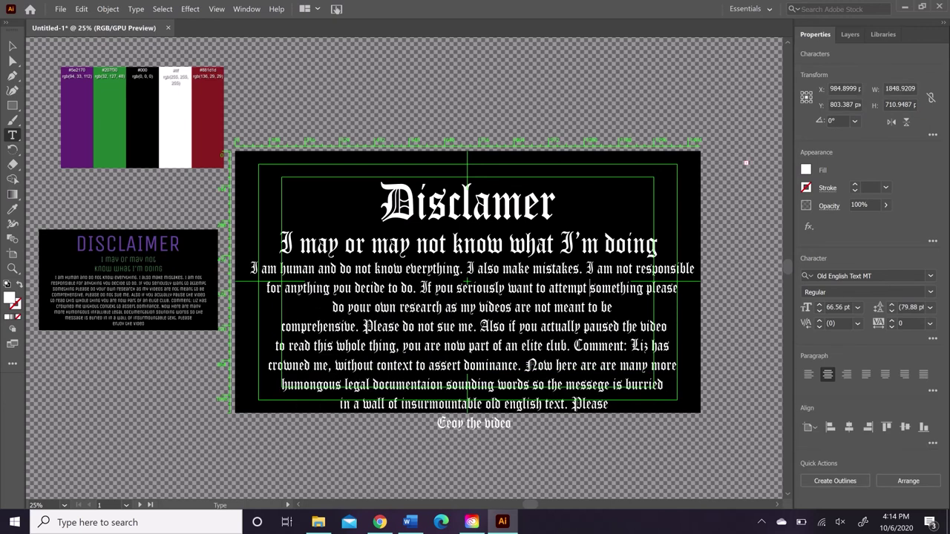
key(Return)
key(Up)
key(BackSpace)
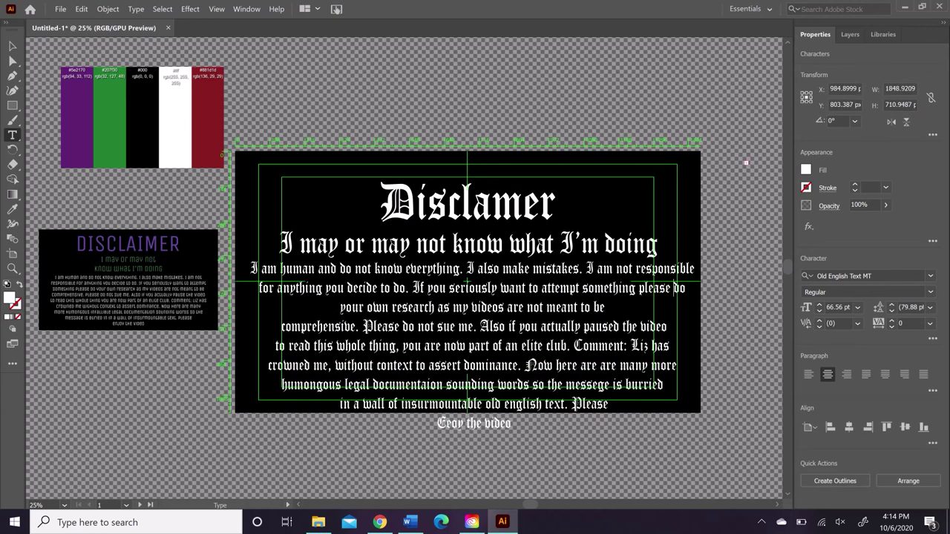
Break the body lines again before "responsible" and before "please do".
key(Up)
key(ctrl+Left)
key(ctrl+Left)
key(Return)
key(Up)
key(Home)
key(ctrl+Left)
key(Return)
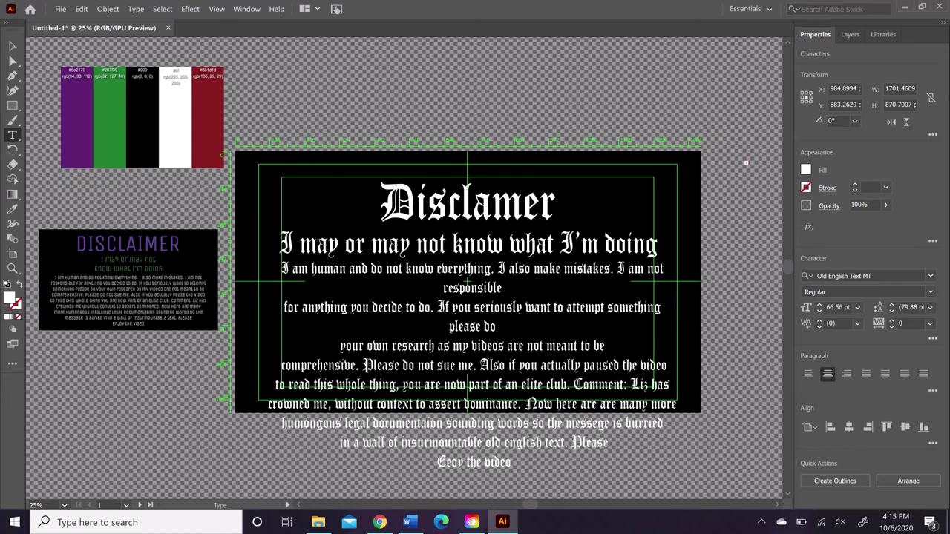
Rejoin "responsible" with "for anything", "please do" with "your own research", and "comprehensive" with the line above it.
key(ctrl+Right)
key(BackSpace)
key(Down)
key(Down)
key(BackSpace)
key(Down)
key(Home)
key(BackSpace)
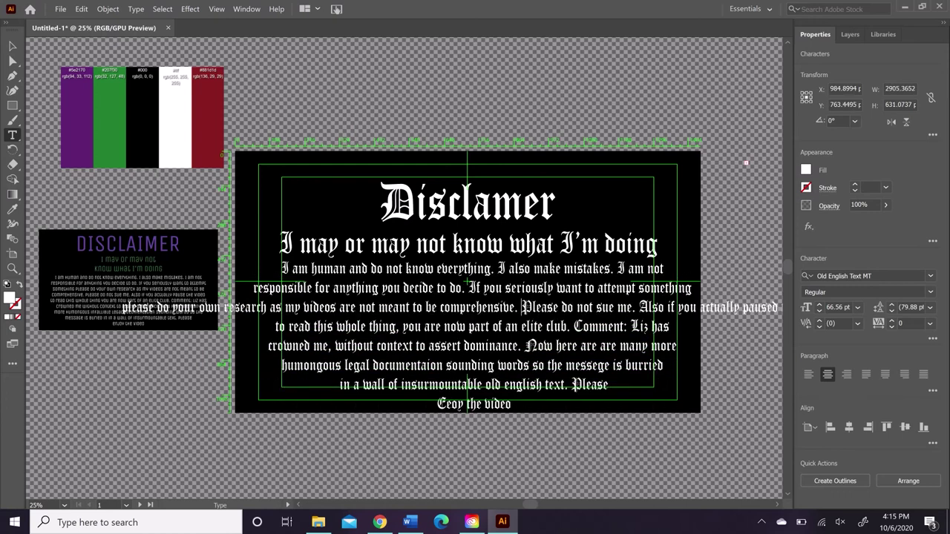
Break the body text before "Please do not sue me" and shift "something" to the start of the third line.
key(Return)
key(Up)
key(Home)
key(ctrl+Left)
key(Return)
key(ctrl+Right)
key(BackSpace)
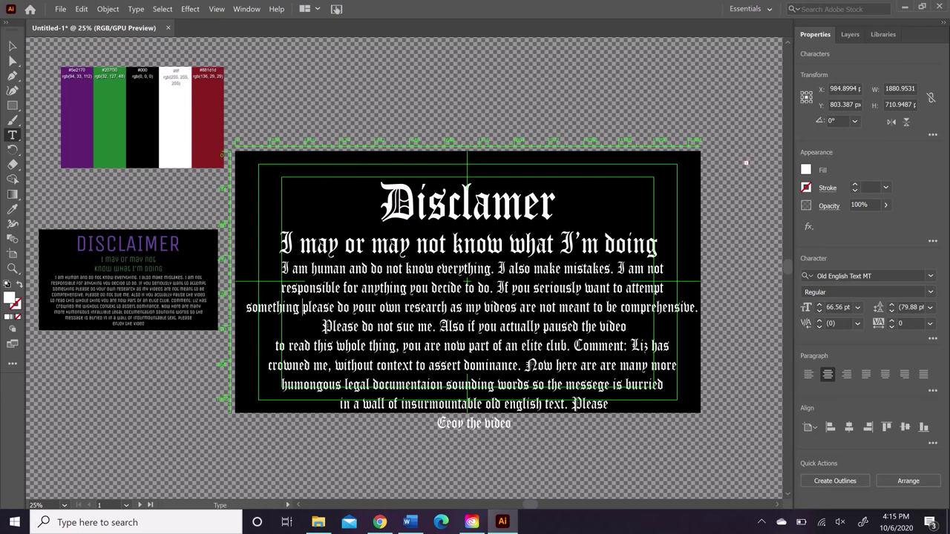
Try to break the third body line at "comprehensive" and join the remainder with "Please do not sue me".
key(Down)
key(End)
key(Up)
key(Return)
key(Down)
key(Home)
key(BackSpace)
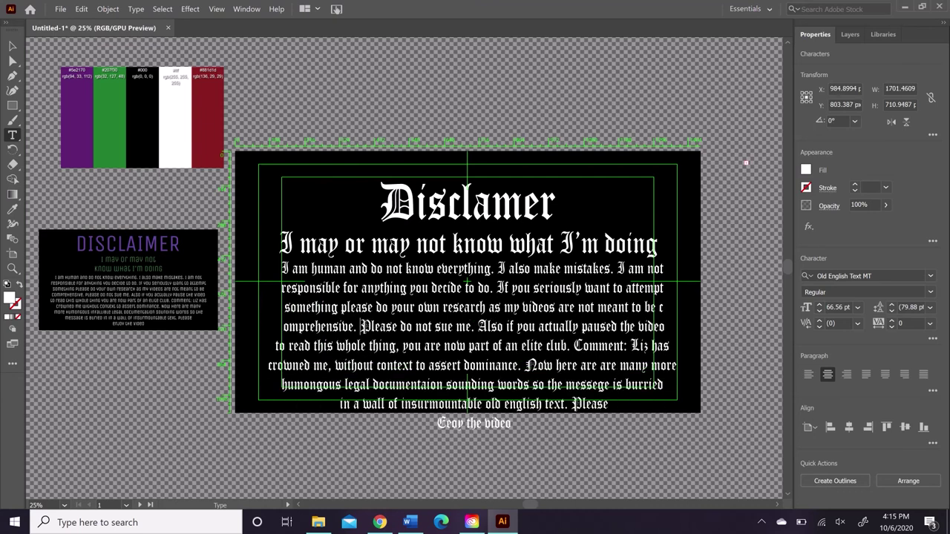
Restore the split word "comprehensive" on its own line and start a new line at "Please do not sue me".
key(Return)
key(Up)
key(BackSpace)
key(Left)
key(Return)
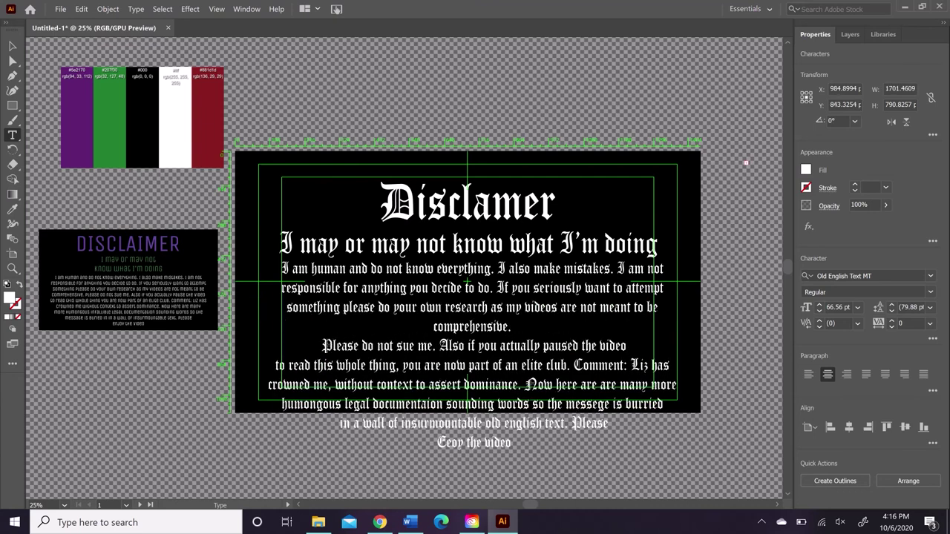
Rejoin "comprehensive." with "Please do not sue me" and shift "more" to the start of the "humongous legal" line.
key(BackSpace)
key(Return)
key(Down)
key(Home)
key(BackSpace)
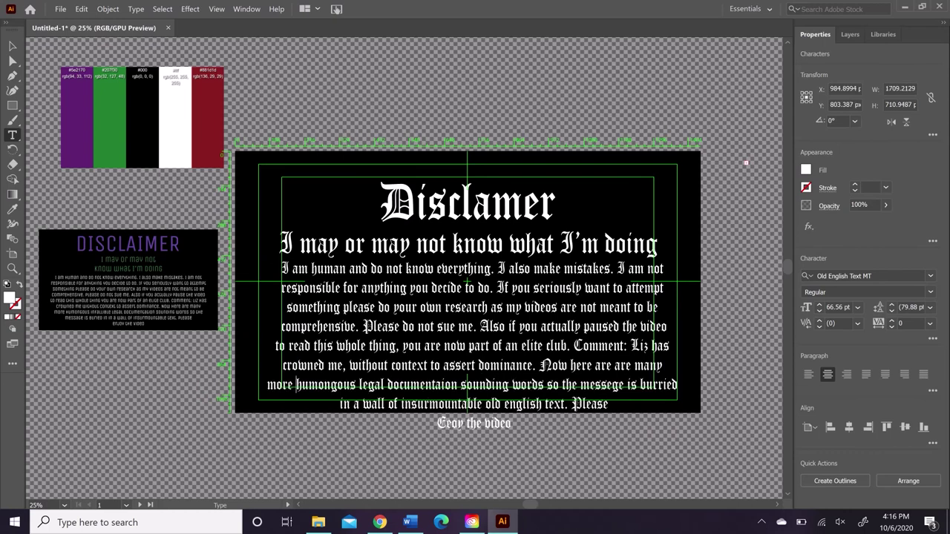
Rebreak the body text so the second line ends with "something" and the third with "comprehensive.".
key(BackSpace)
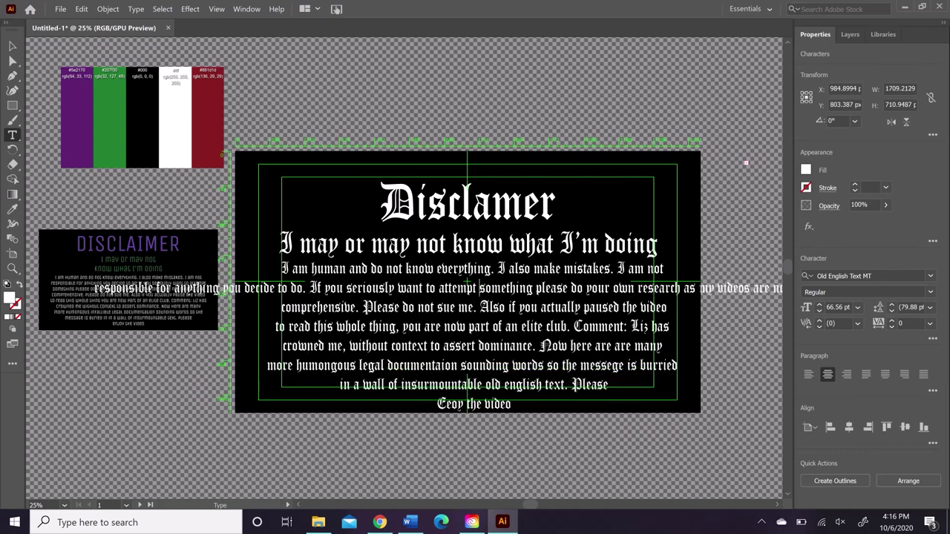
key(ctrl+Right)
key(Return)
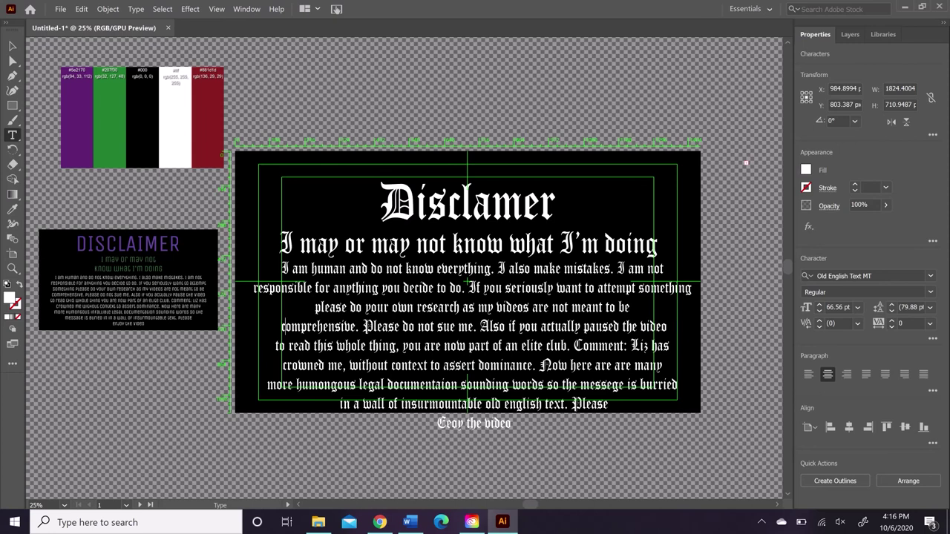
key(BackSpace)
key(Return)
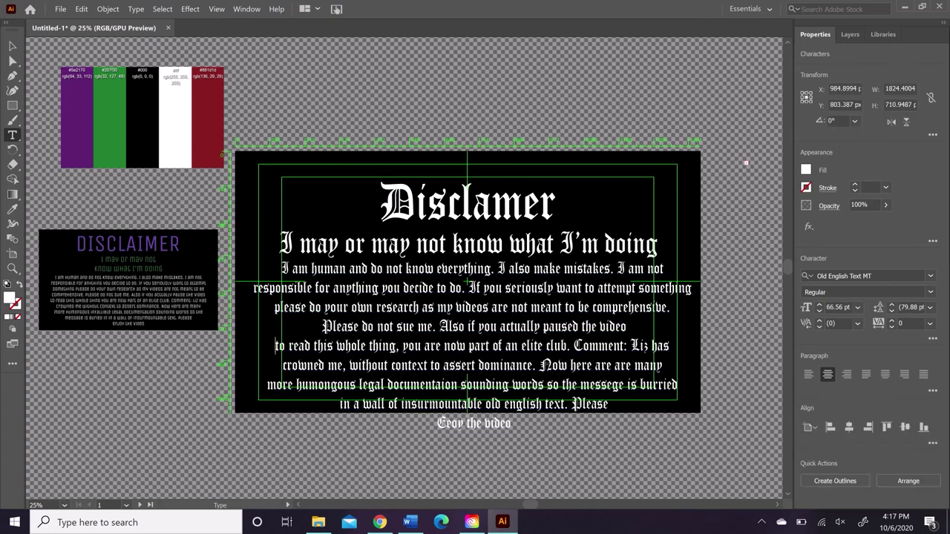
Make the fourth body line end with "to read this whole thing," and join "crowned me" to the following line.
key(Down)
key(Home)
key(BackSpace)
key(ctrl+Right)
key(ctrl+Right)
key(ctrl+Right)
key(ctrl+Right)
key(ctrl+Right)
key(Return)
key(BackSpace)
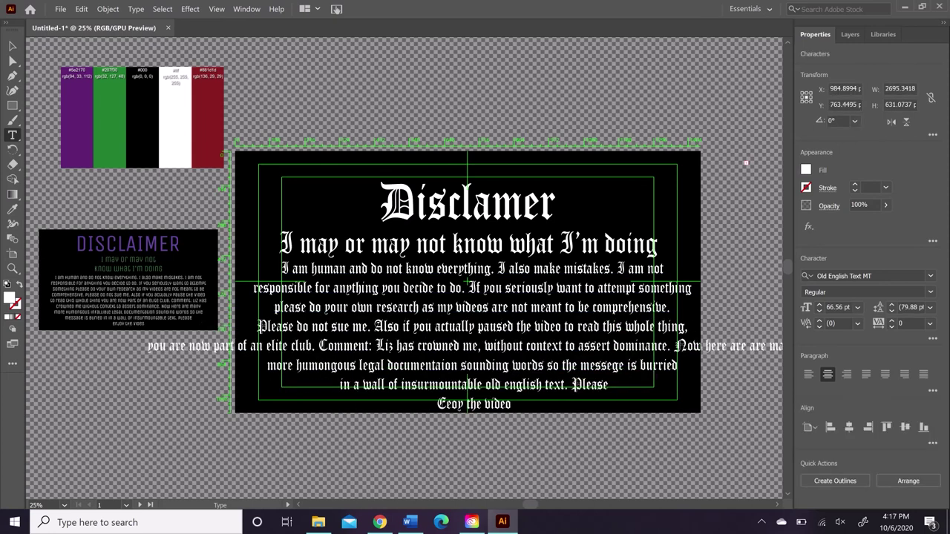
End the fifth body line after "without" and join the "more humongous legal" line to the sixth line.
key(ctrl+Right)
key(ctrl+Right)
key(Return)
key(BackSpace)
key(ctrl+Right)
key(Return)
key(BackSpace)
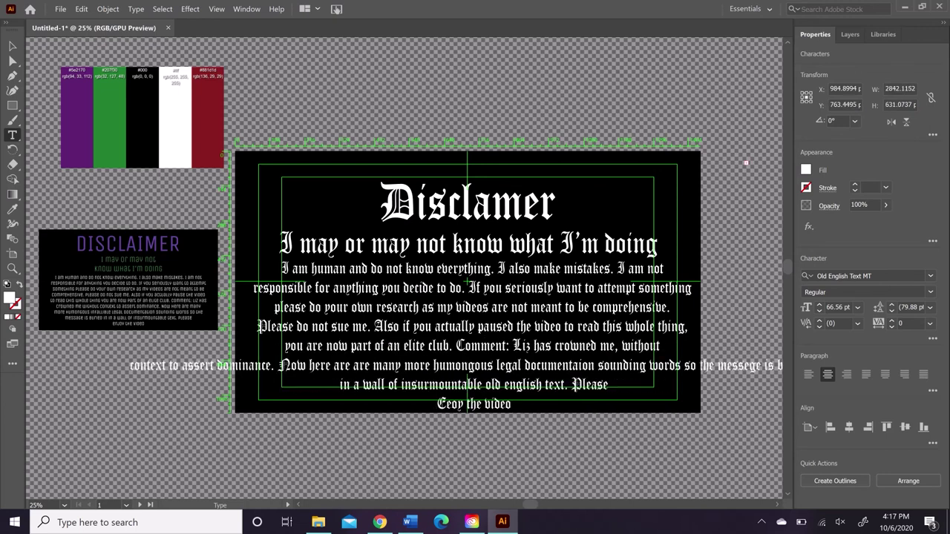
Break the sixth body line after "humongous legal".
key(ctrl+Right)
key(ctrl+Right)
key(ctrl+Right)
key(Return)
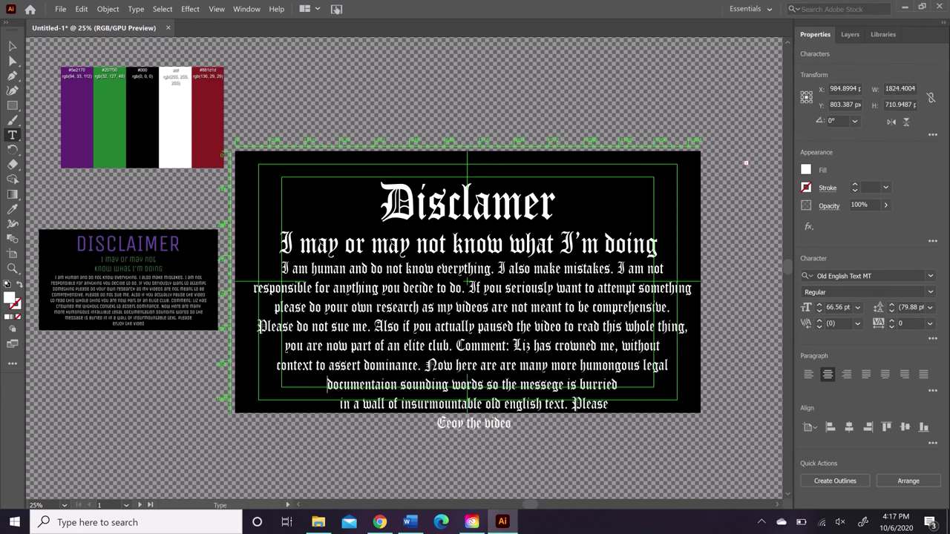
Reduce the leading of all the body text to 68 pt.
key(ctrl+a)
click(892, 311)
click(892, 311)
click(892, 311)
click(892, 311)
click(893, 311)
click(892, 311)
key(ctrl+shift+a)
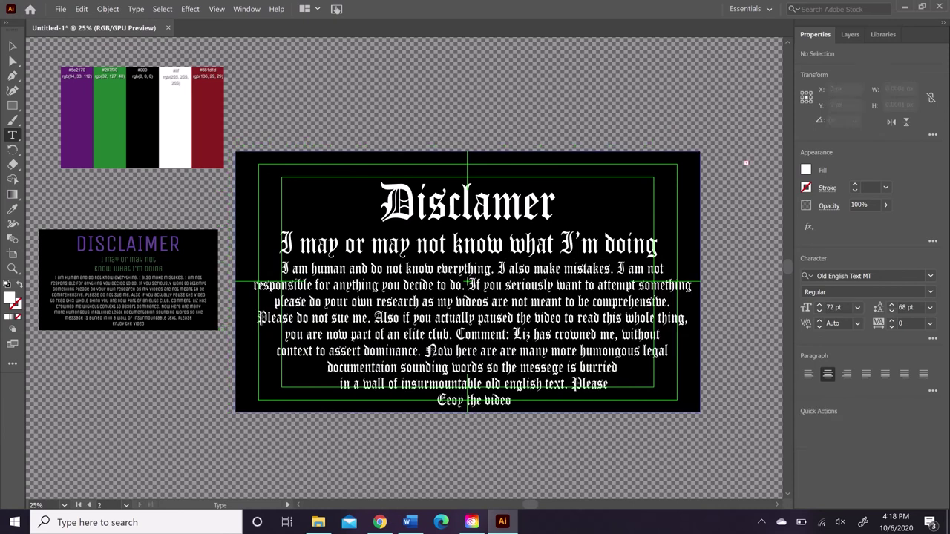
Move the title, subtitle and body text up so the whole layout sits within the outer guide's height.
click(482, 196)
click(12, 46)
drag(483, 196, 482, 178)
drag(486, 239, 497, 219)
drag(374, 290, 375, 277)
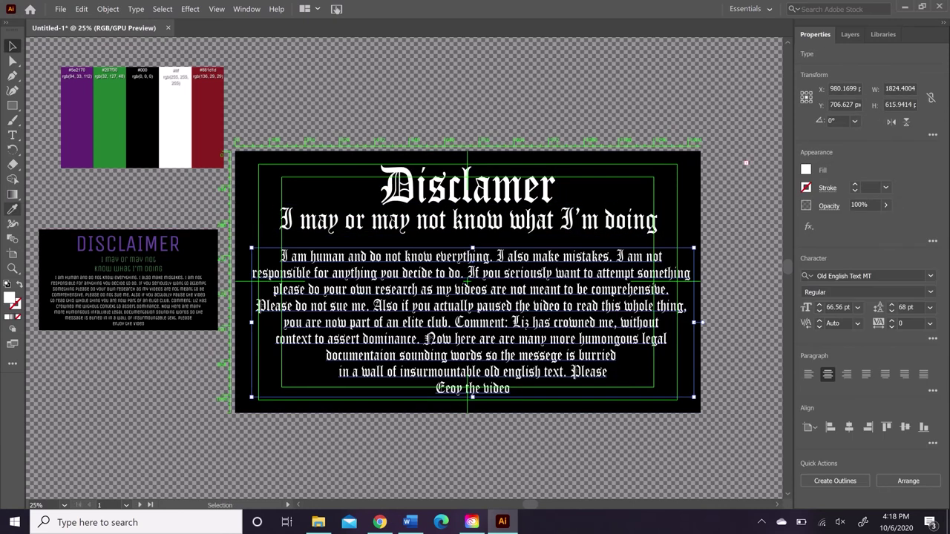
Increase the body text's leading slightly and shift the block a little up and to the left.
click(892, 304)
click(893, 305)
click(892, 305)
click(892, 304)
drag(477, 285, 474, 279)
Nudge the subtitle down slightly between the title and the body text.
click(579, 236)
click(584, 217)
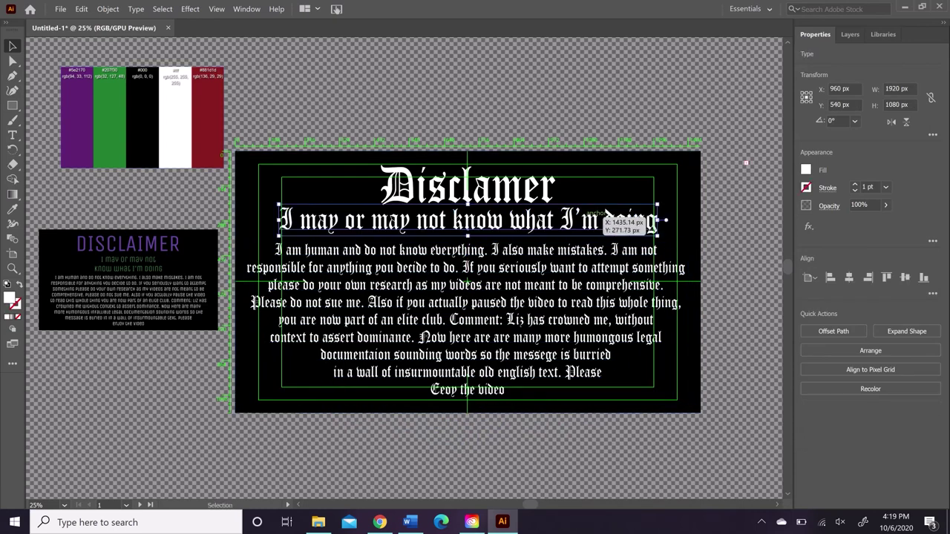
drag(473, 216, 473, 217)
click(490, 111)
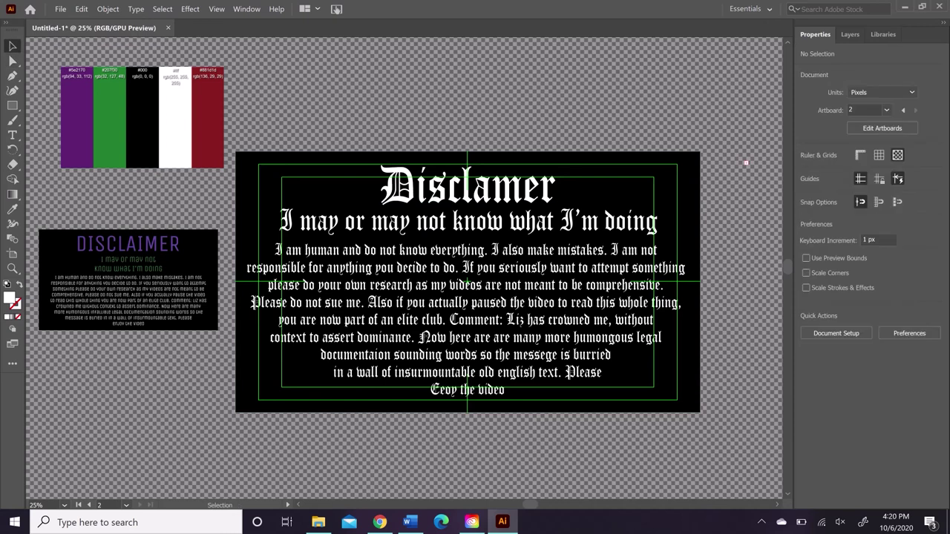
Recolor the title with the purple sampled from the palette using the Eyedropper.
click(467, 221)
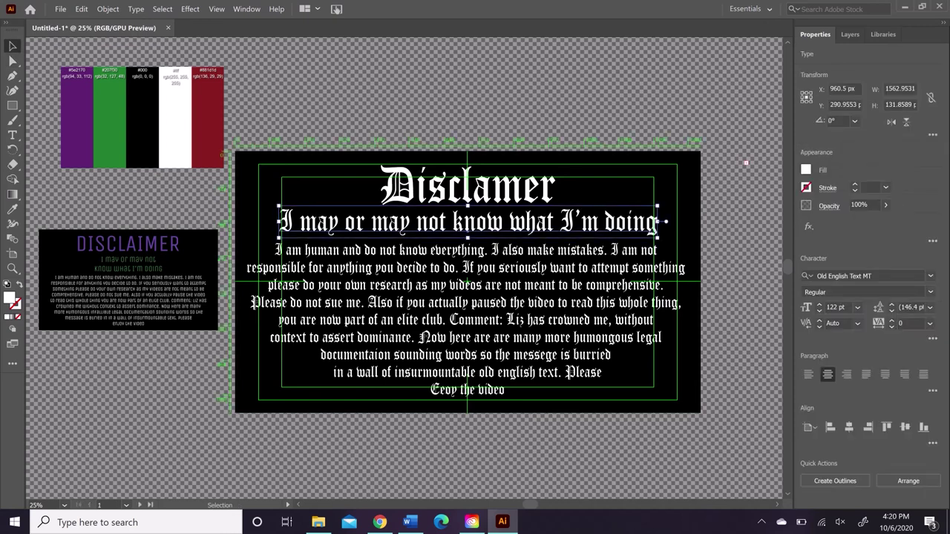
click(490, 111)
click(467, 320)
click(468, 187)
click(12, 209)
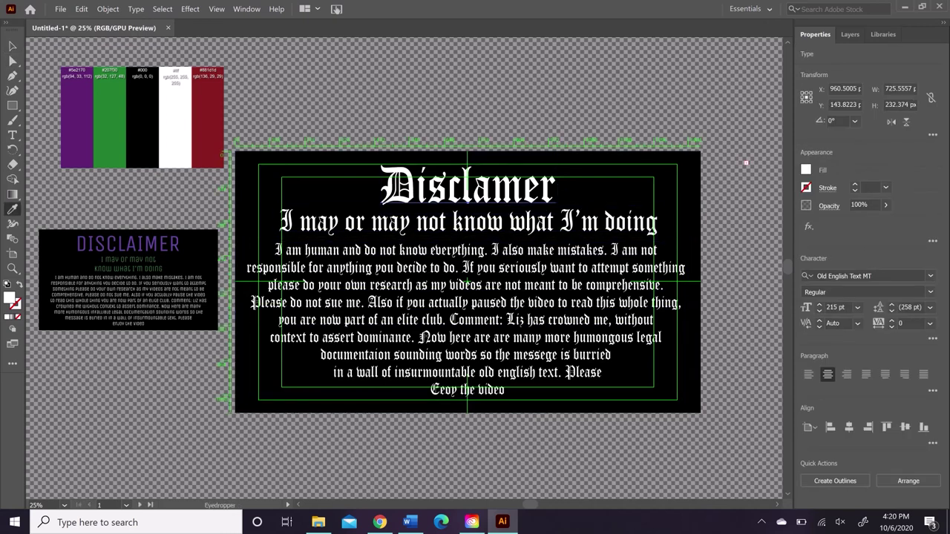
click(72, 109)
Recolor the subtitle with the green sampled from the palette using the Eyedropper, and clear the selection.
click(12, 46)
click(366, 222)
click(13, 209)
click(109, 115)
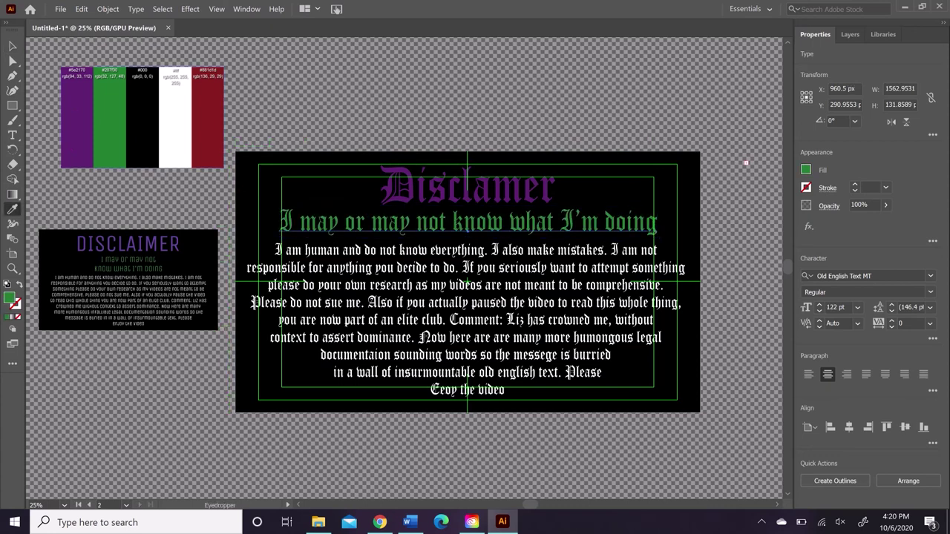
click(13, 46)
click(475, 104)
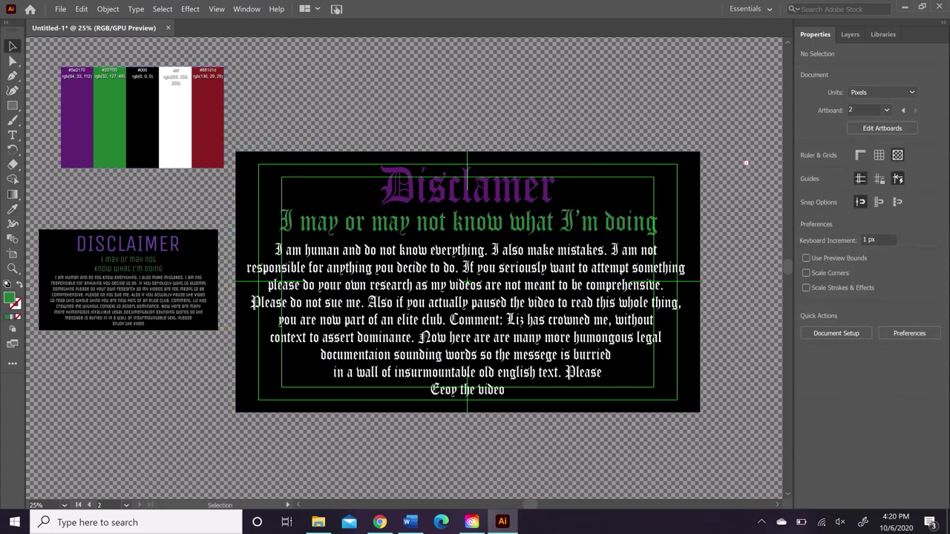